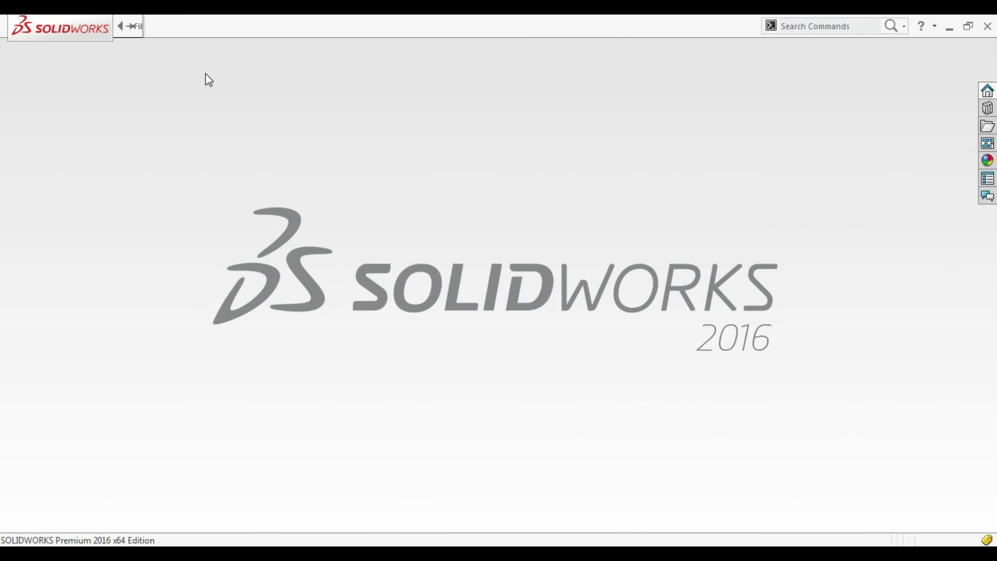
Create a new blank part document (Part8) from the File menu
{"action": "left_click", "coordinate": [124, 23]}
{"action": "left_click", "coordinate": [158, 48]}
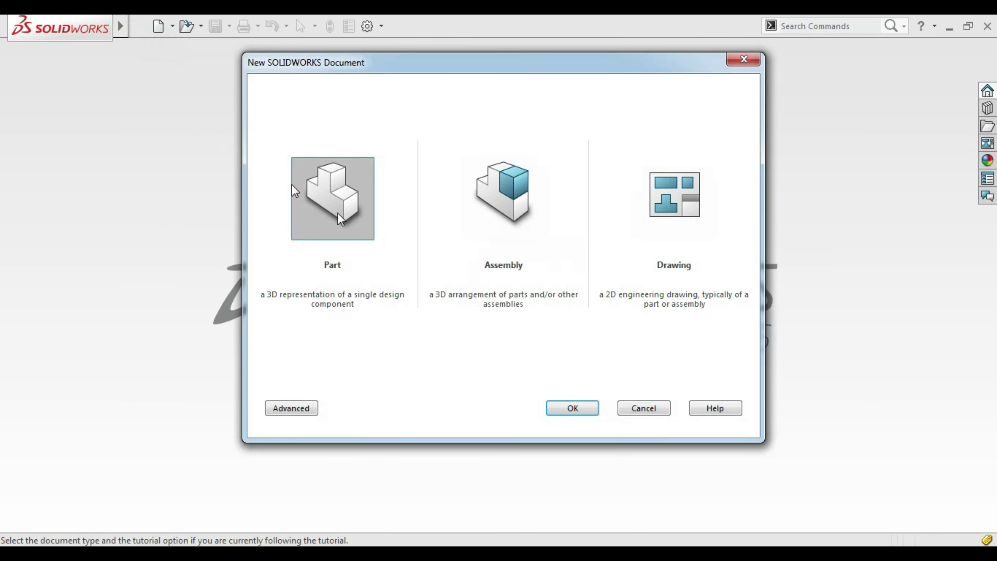
{"action": "left_click", "coordinate": [582, 411]}
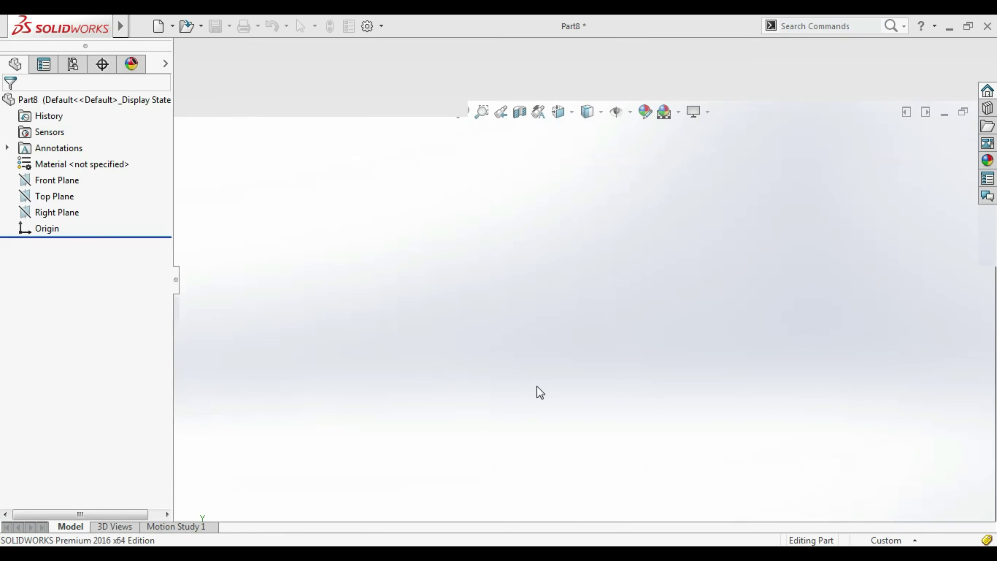
Start a sketch on the Top Plane and draw a circle centred on the origin
{"action": "left_click", "coordinate": [47, 275]}
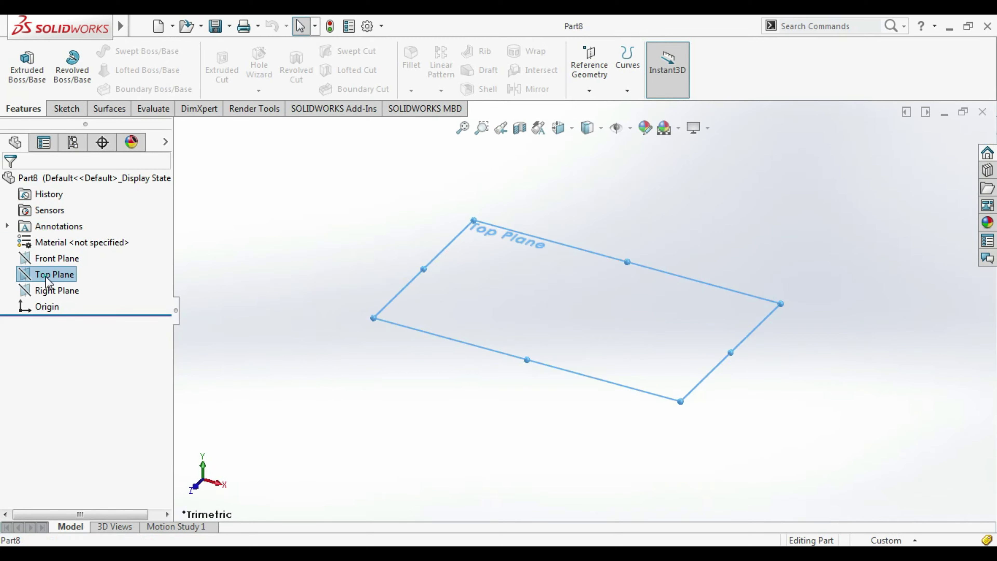
{"action": "left_click", "coordinate": [55, 255]}
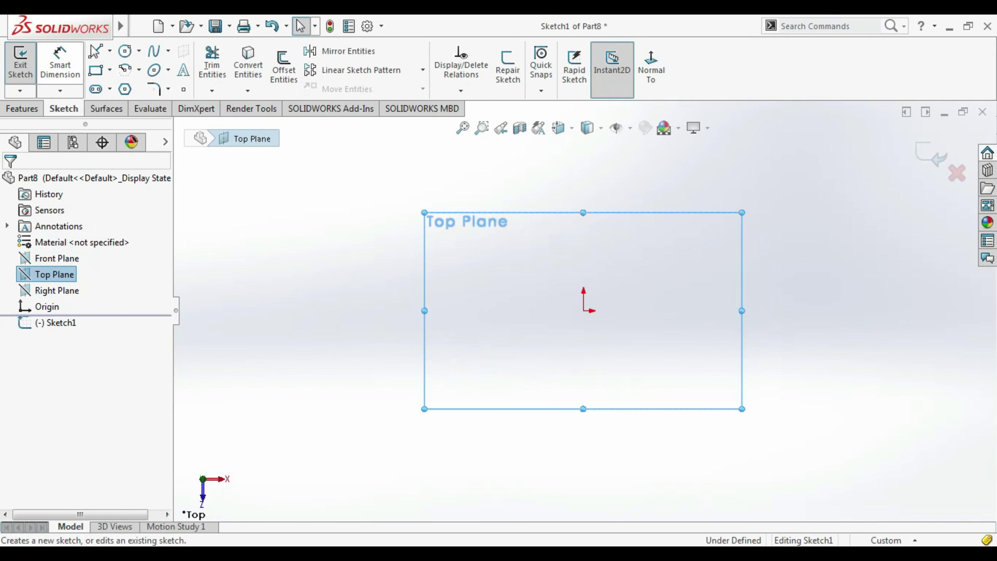
{"action": "left_click", "coordinate": [131, 53]}
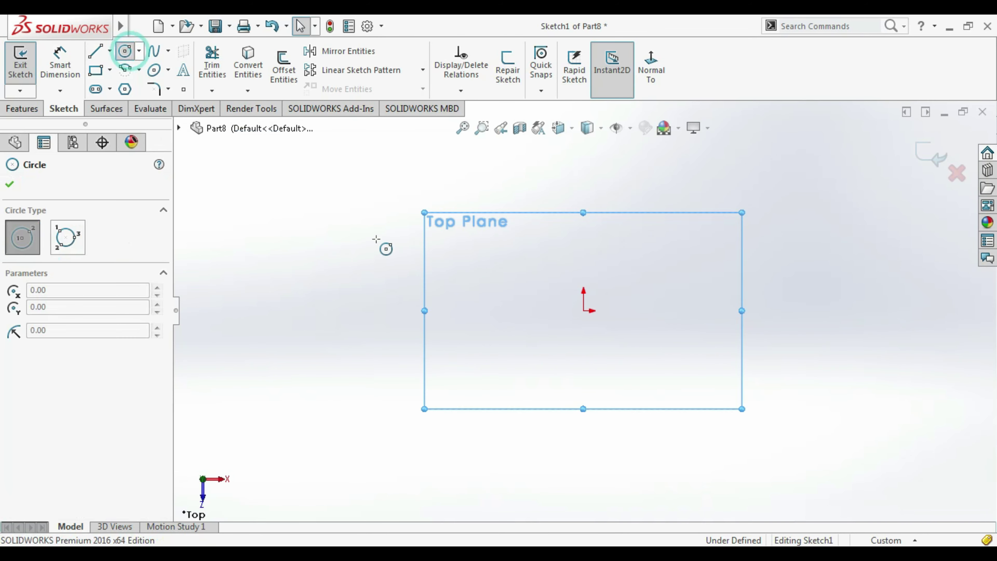
{"action": "left_click", "coordinate": [584, 311]}
{"action": "left_click", "coordinate": [613, 188]}
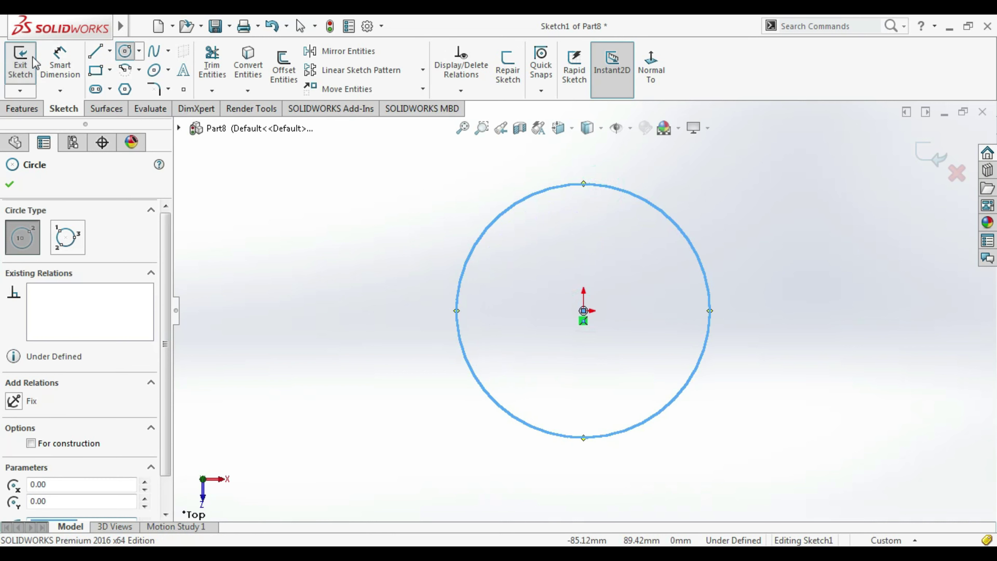
Dimension the circle to a 100 mm diameter
{"action": "left_click", "coordinate": [59, 59]}
{"action": "left_click", "coordinate": [538, 199]}
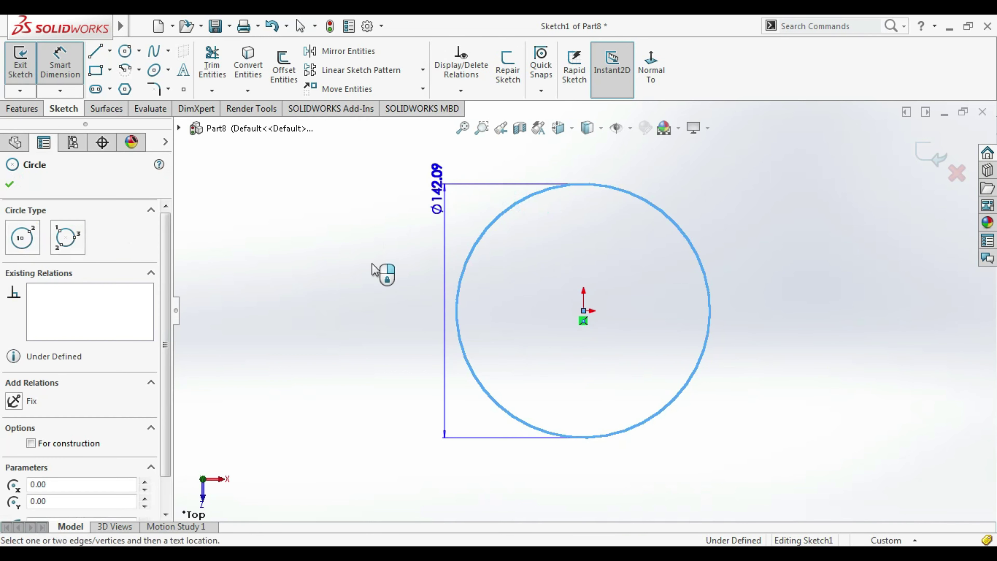
{"action": "left_click", "coordinate": [355, 306]}
{"action": "type", "text": "100"}
{"action": "key", "text": "Return"}
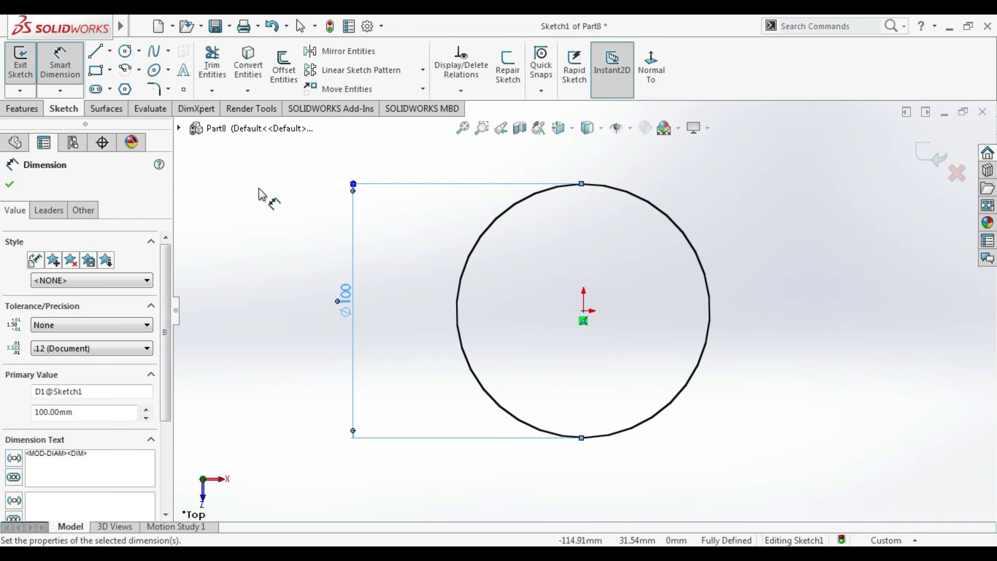
{"action": "key", "text": "Escape"}
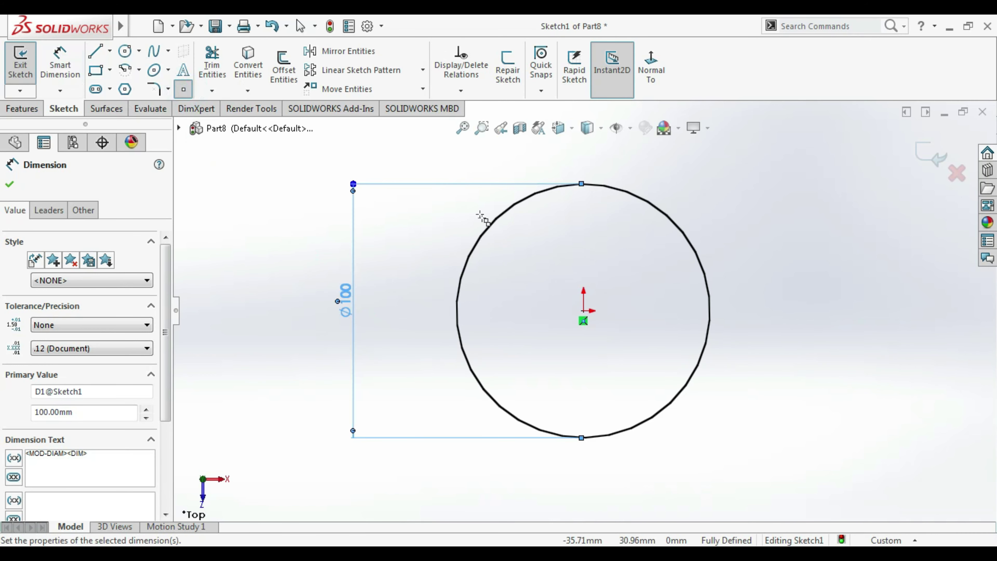
Add a sketch point on the circle's upper-left rim
{"action": "left_click", "coordinate": [494, 221]}
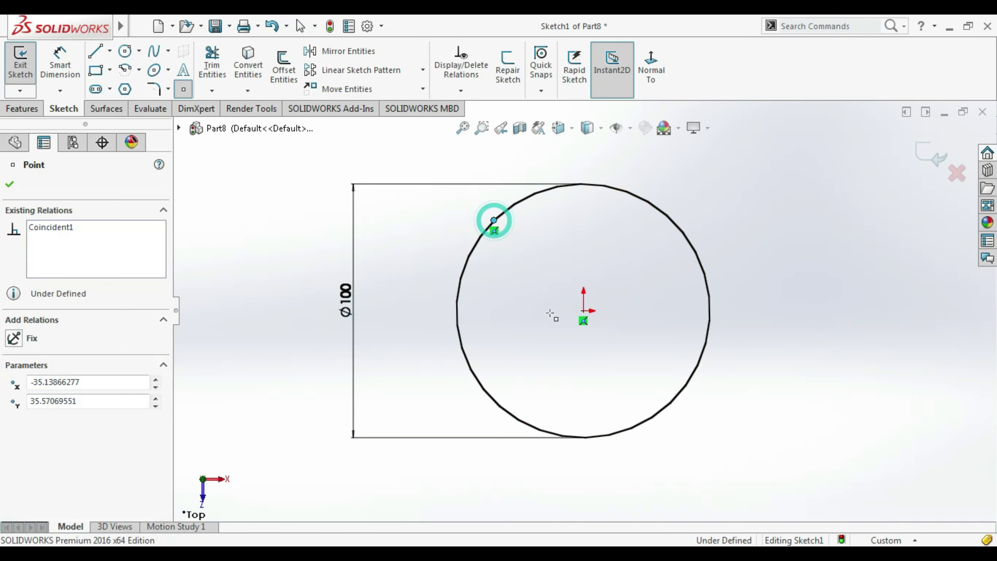
{"action": "left_click", "coordinate": [9, 184]}
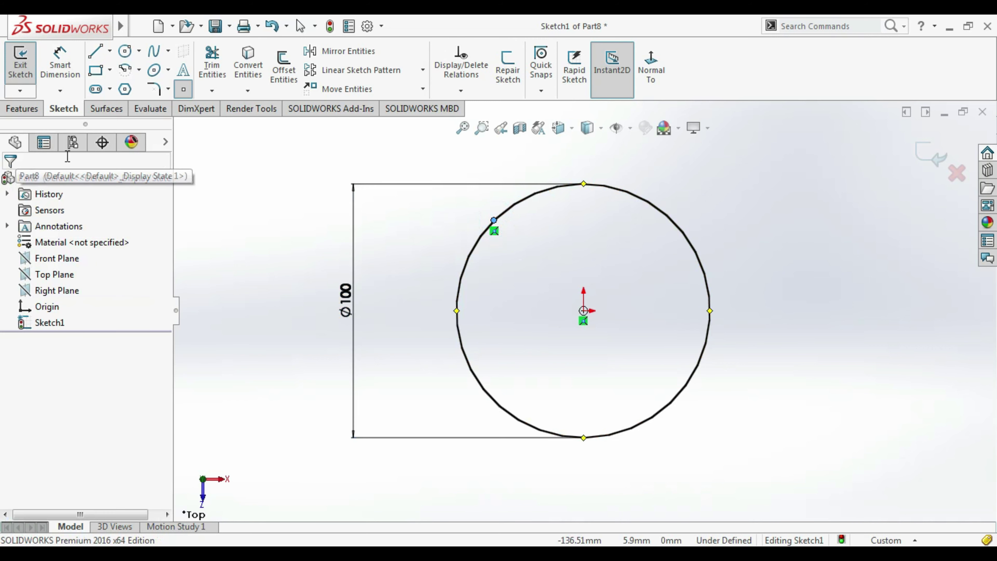
{"action": "left_click", "coordinate": [17, 112]}
Exit the sketch and create Plane1 through the rim point, perpendicular to the circle
{"action": "left_click", "coordinate": [931, 154]}
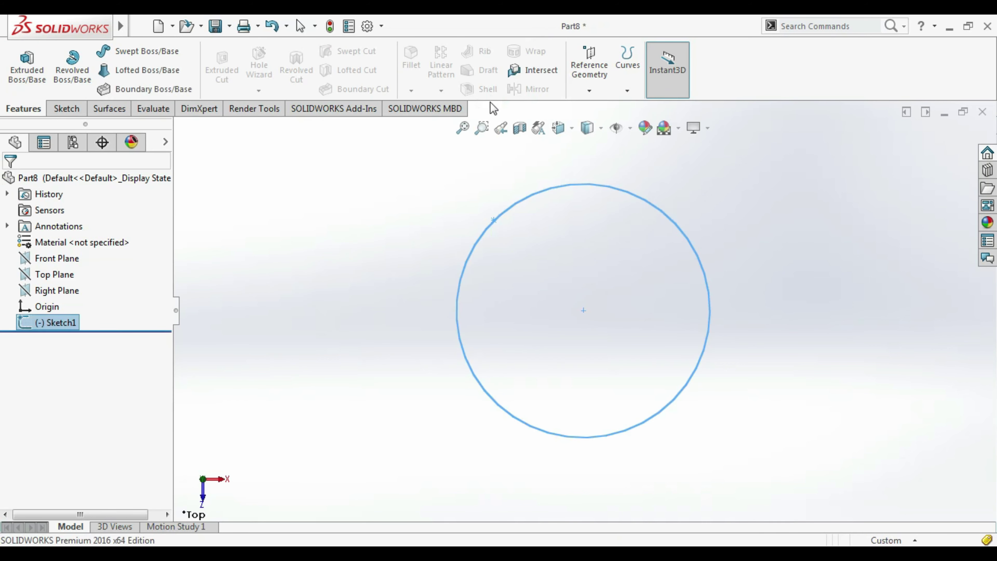
{"action": "left_click", "coordinate": [589, 91]}
{"action": "left_click", "coordinate": [597, 108]}
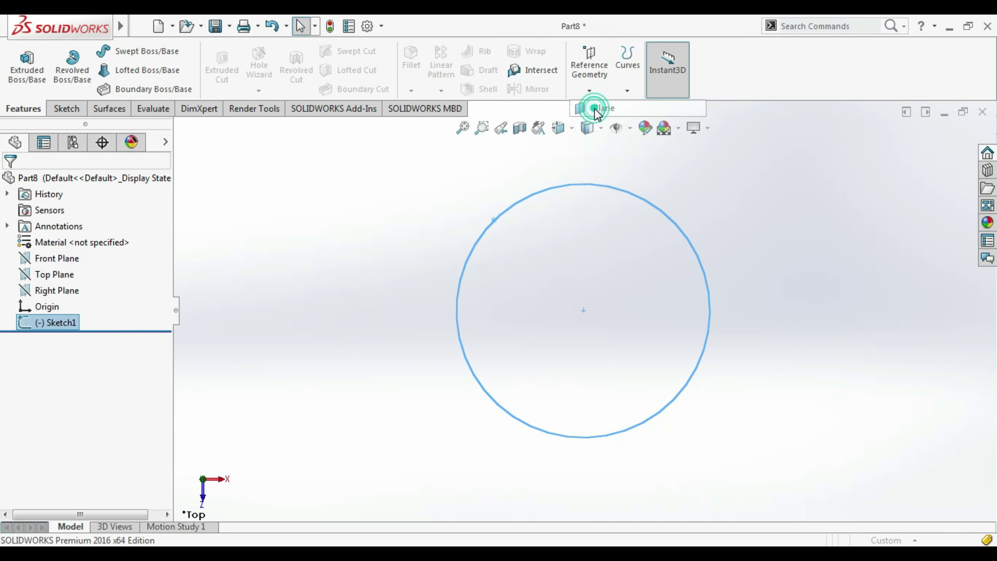
{"action": "left_click", "coordinate": [494, 221]}
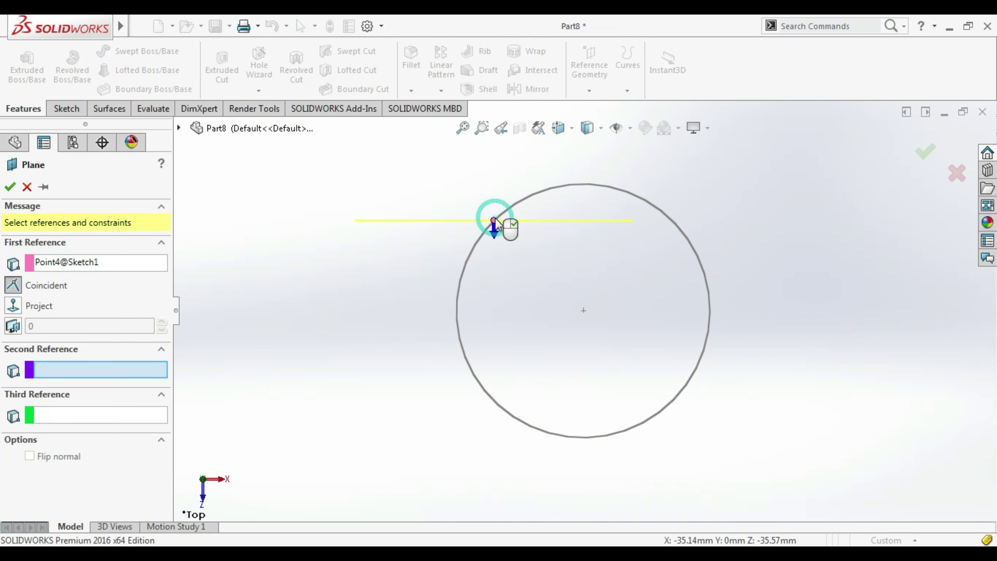
{"action": "left_click", "coordinate": [541, 196]}
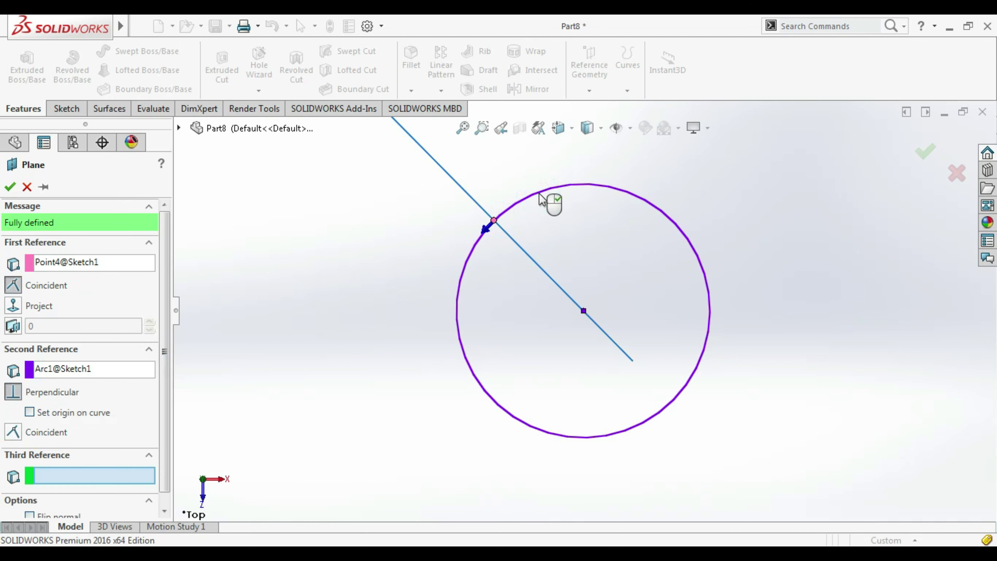
{"action": "left_click", "coordinate": [9, 187]}
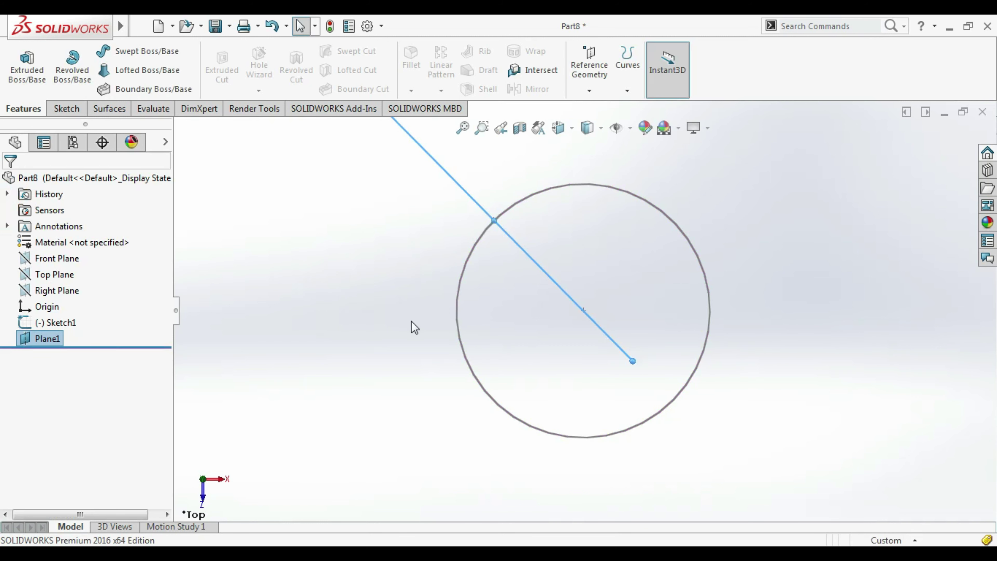
{"action": "mouse_move", "coordinate": [406, 319]}
{"action": "middle_mouse_down"}
{"action": "mouse_move", "coordinate": [429, 200]}
{"action": "mouse_move", "coordinate": [454, 209]}
{"action": "mouse_move", "coordinate": [463, 198]}
{"action": "middle_mouse_up"}
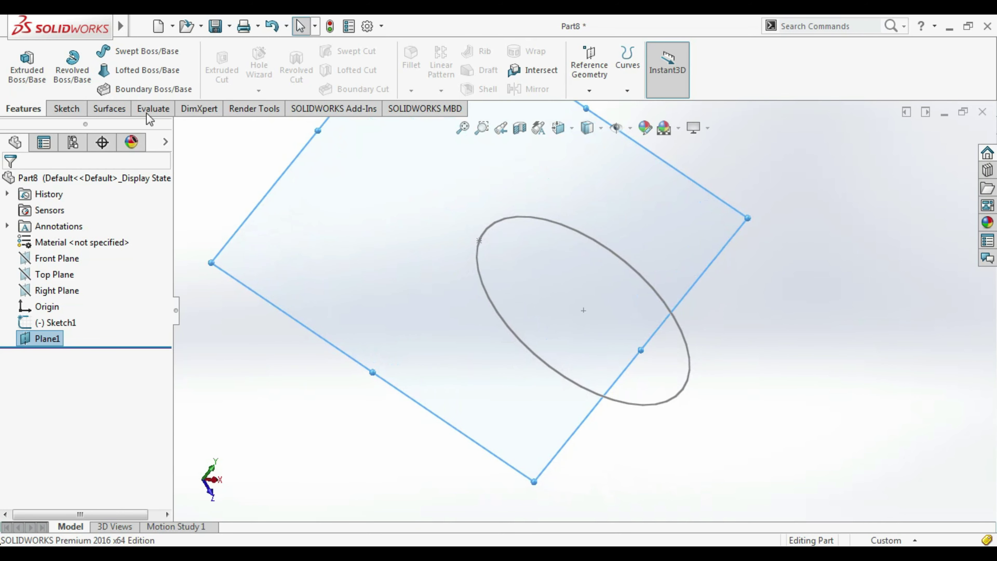
Start a face-on sketch on Plane1 and draw a triangle centred on its origin
{"action": "left_click", "coordinate": [75, 114]}
{"action": "left_click", "coordinate": [20, 61]}
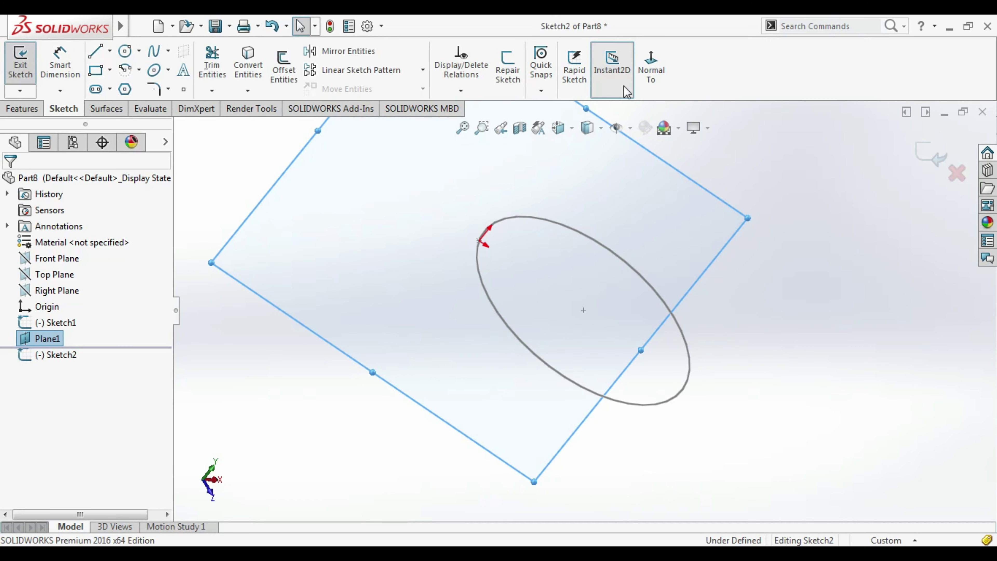
{"action": "left_click", "coordinate": [650, 69]}
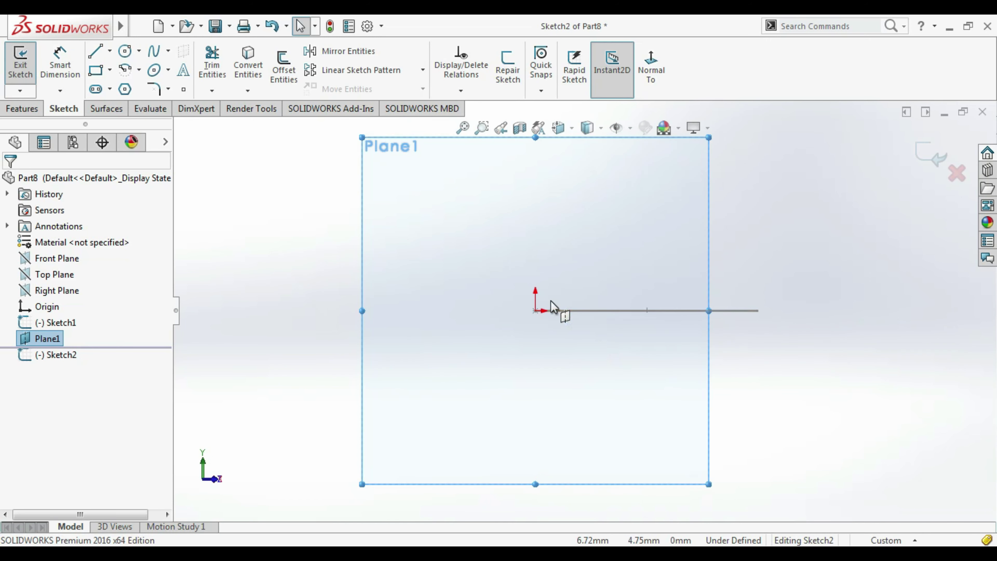
{"action": "scroll", "coordinate": [559, 309], "scroll_direction": "down", "scroll_amount": 5}
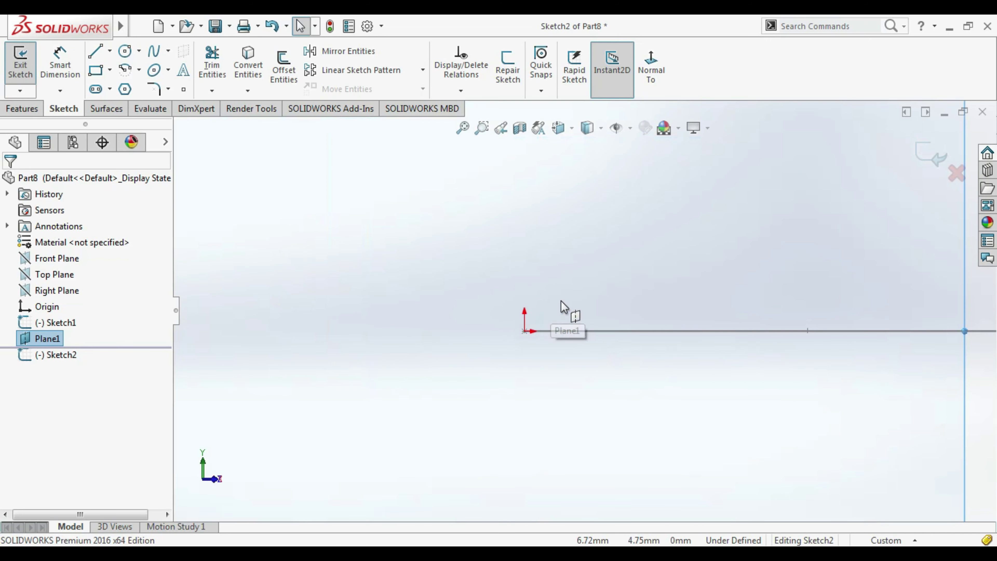
{"action": "left_click", "coordinate": [125, 89]}
{"action": "left_click", "coordinate": [525, 331]}
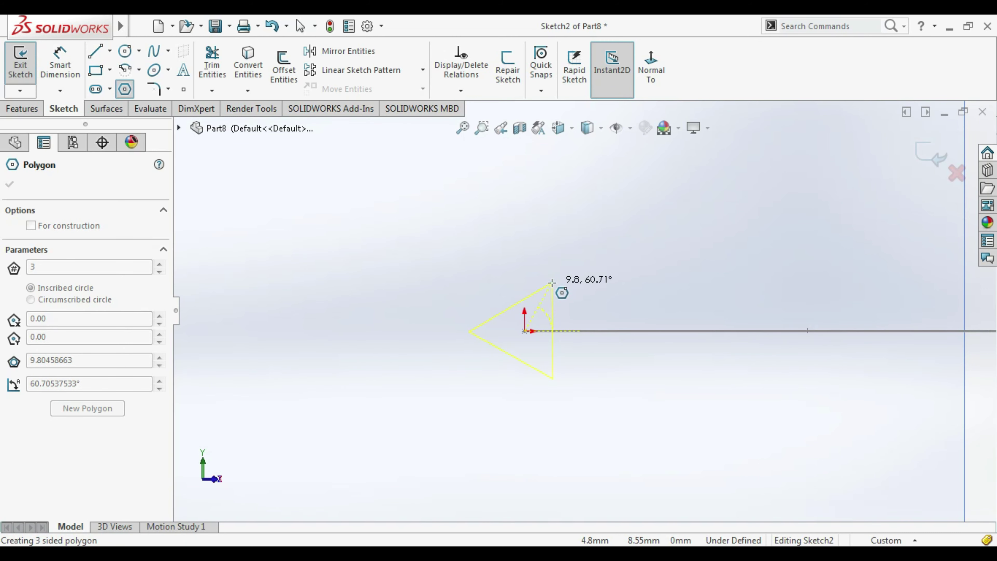
{"action": "left_click", "coordinate": [552, 283]}
Dimension the triangle's right side to 18 mm and exit the sketch
{"action": "left_click", "coordinate": [59, 63]}
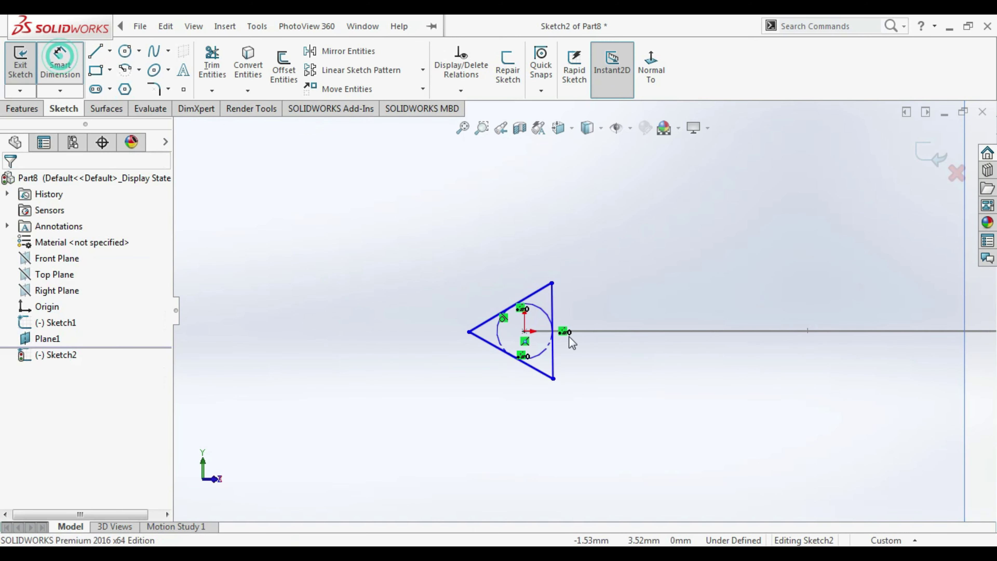
{"action": "left_click", "coordinate": [553, 311]}
{"action": "left_click", "coordinate": [604, 308]}
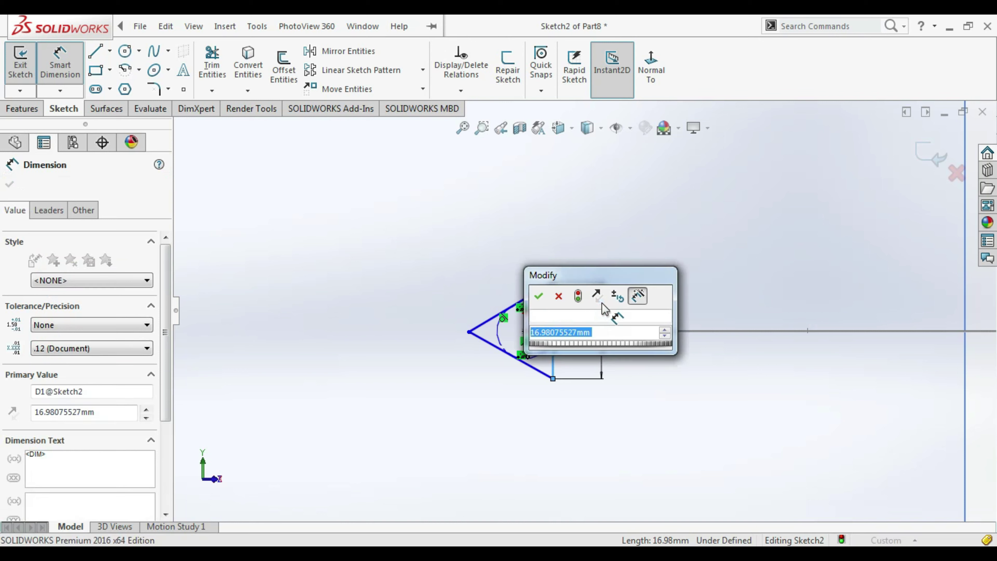
{"action": "type", "text": "18"}
{"action": "key", "text": "Return"}
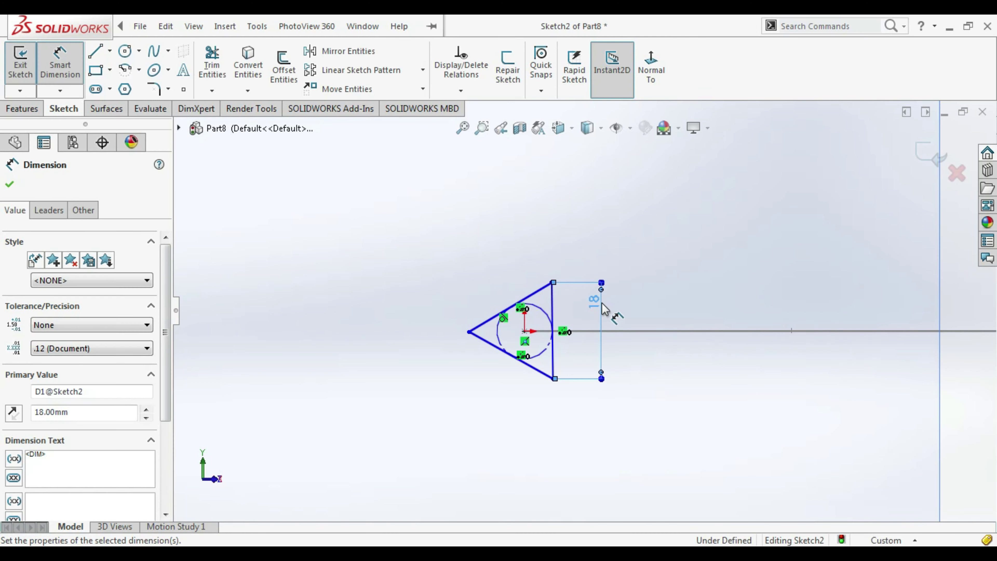
{"action": "scroll", "coordinate": [589, 312], "scroll_direction": "up", "scroll_amount": 2}
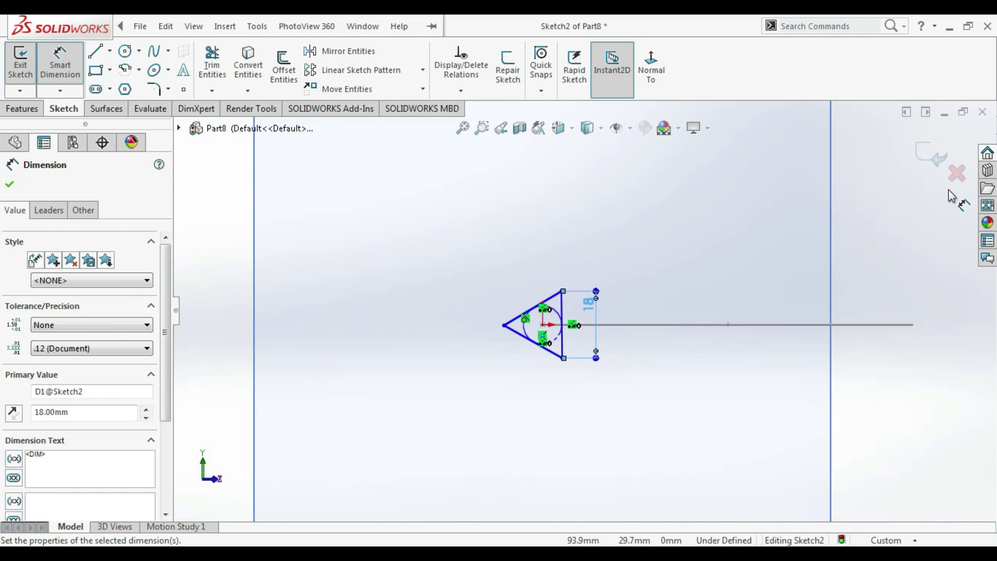
{"action": "left_click", "coordinate": [939, 157]}
{"action": "middle_click_drag", "start_coordinate": [639, 280], "coordinate": [630, 358]}
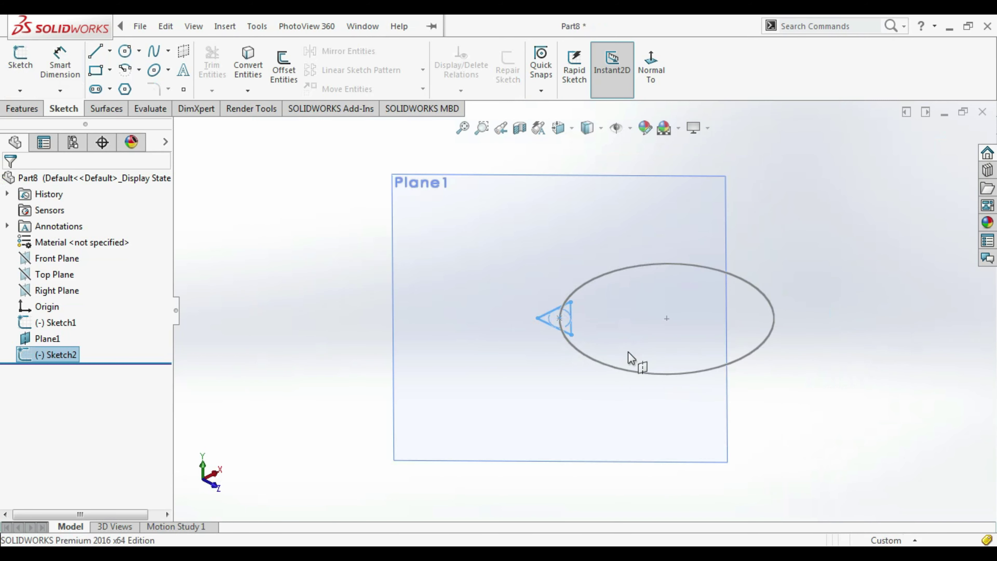
Sweep triangle Sketch2 along circle Sketch1 with a 6-revolution profile twist
{"action": "left_click", "coordinate": [22, 108]}
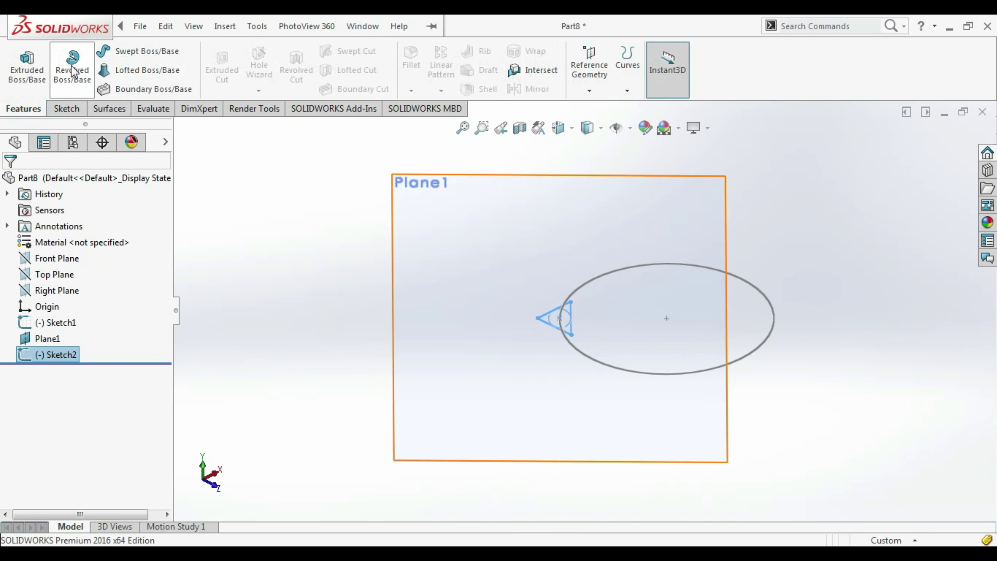
{"action": "left_click", "coordinate": [124, 51]}
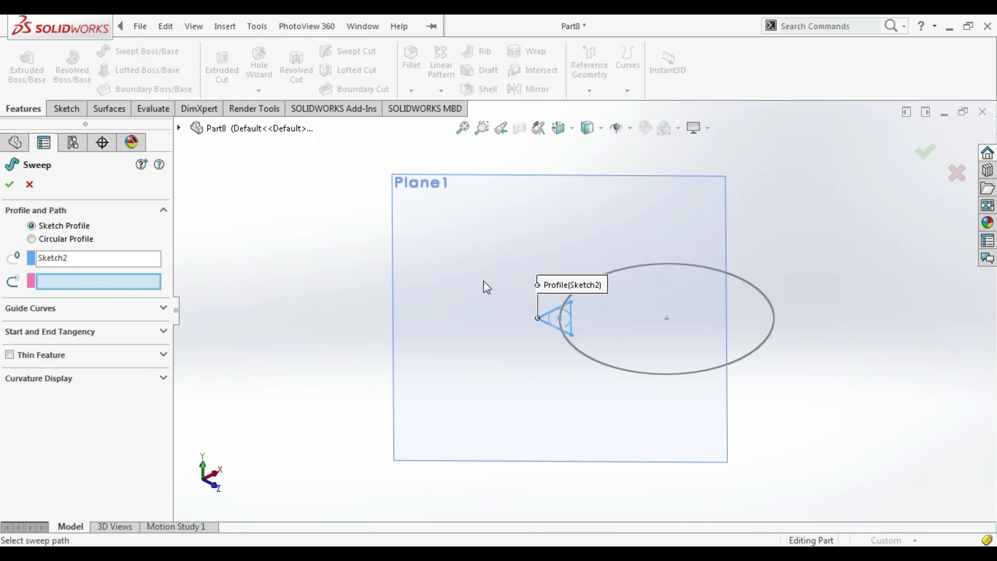
{"action": "left_click", "coordinate": [574, 348]}
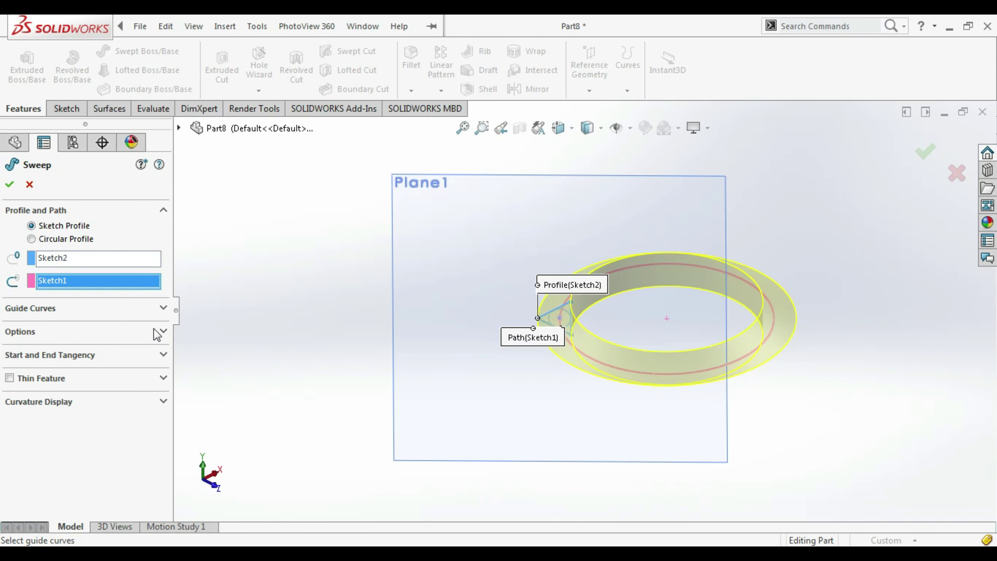
{"action": "left_click", "coordinate": [163, 332]}
{"action": "left_click", "coordinate": [94, 393]}
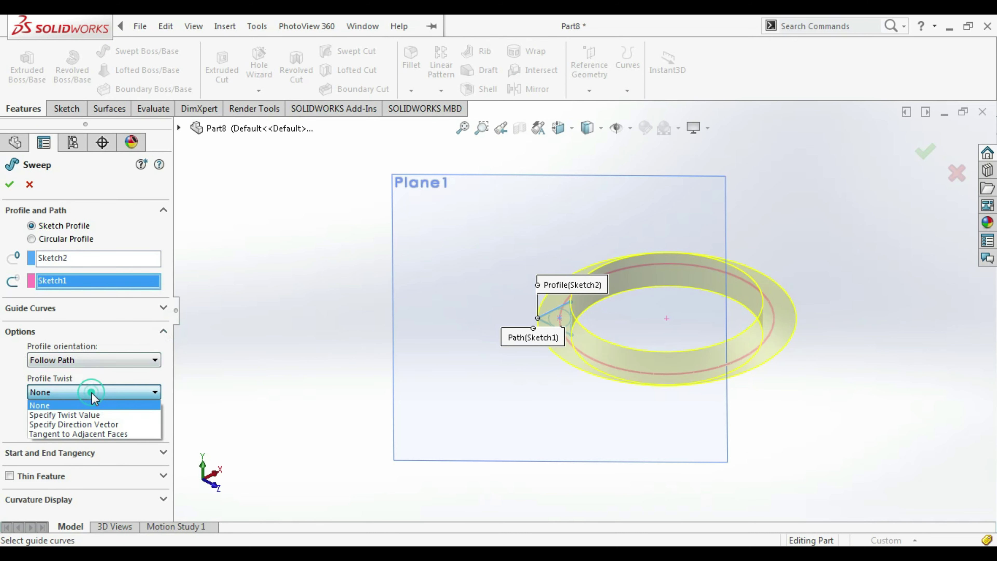
{"action": "left_click", "coordinate": [82, 412]}
{"action": "left_click", "coordinate": [92, 410]}
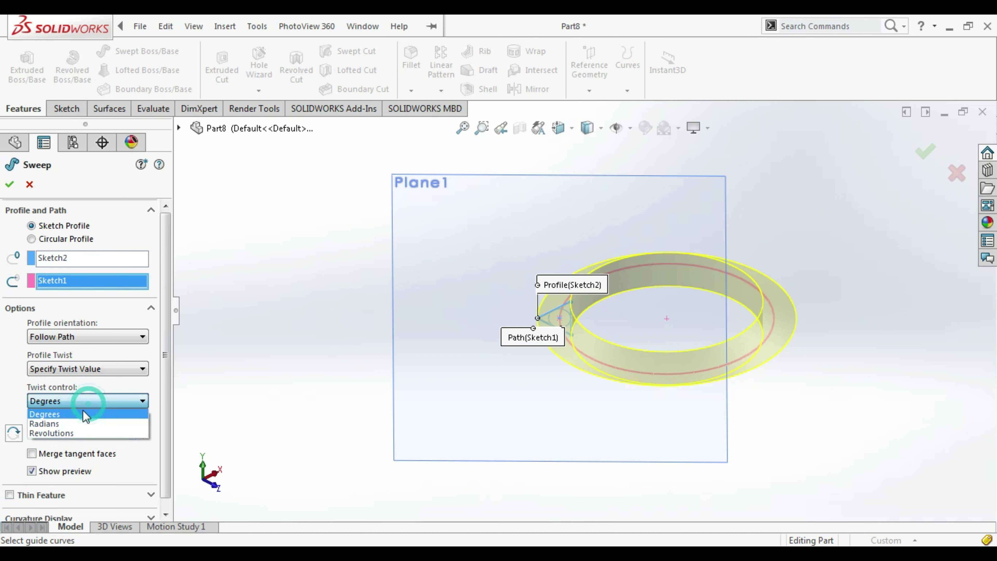
{"action": "left_click", "coordinate": [80, 432]}
{"action": "left_click_drag", "start_coordinate": [60, 436], "coordinate": [2, 439]}
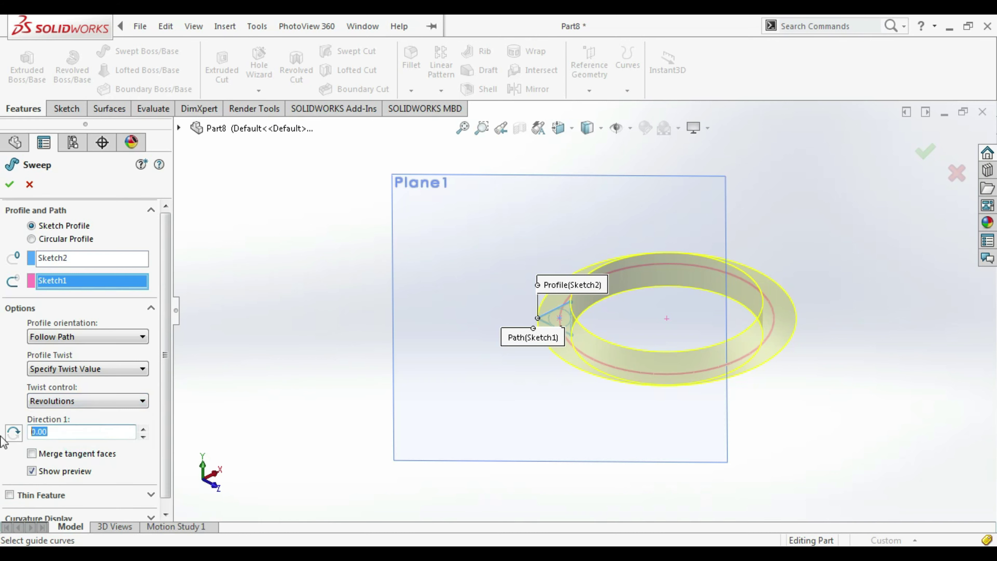
{"action": "type", "text": "6"}
{"action": "key", "text": "Return"}
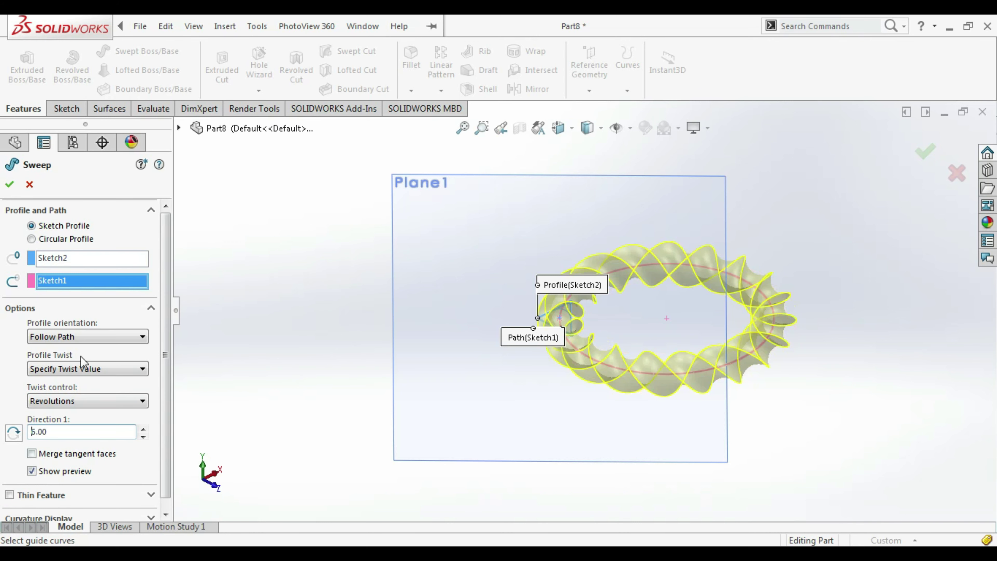
{"action": "left_click", "coordinate": [8, 185]}
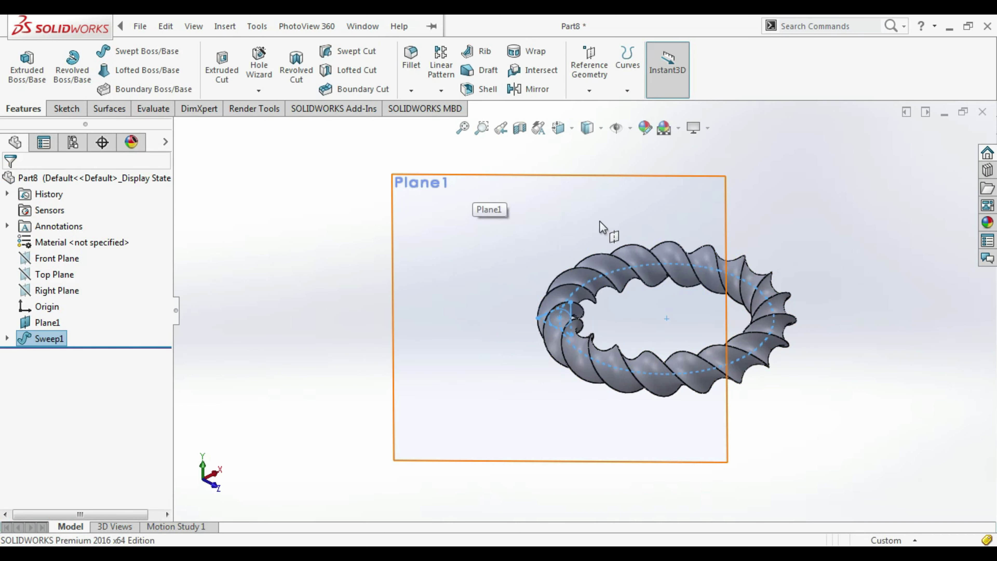
{"action": "left_click", "coordinate": [626, 212]}
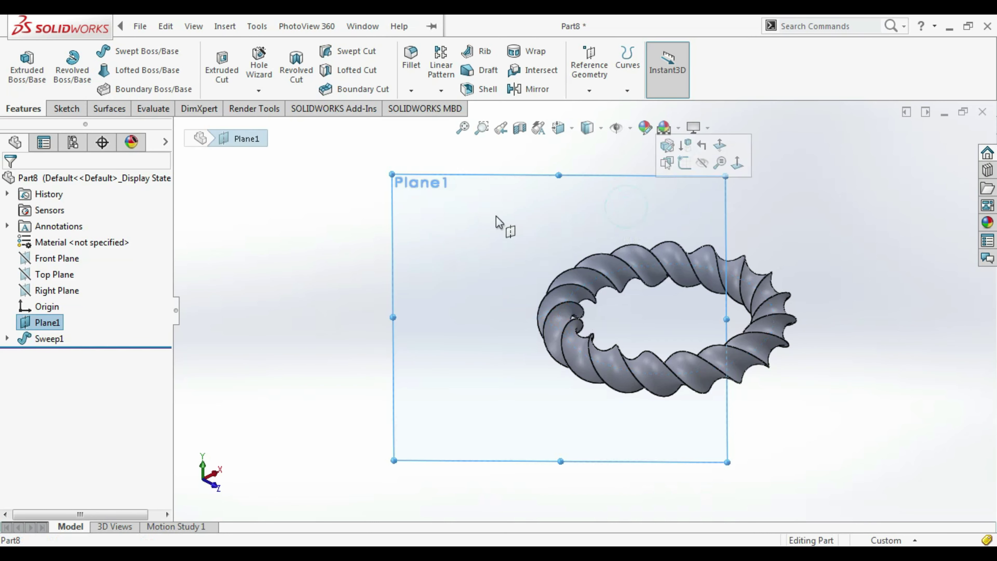
Start a new sketch on Plane1, viewed face-on and zoomed in
{"action": "left_click", "coordinate": [63, 110]}
{"action": "left_click", "coordinate": [20, 59]}
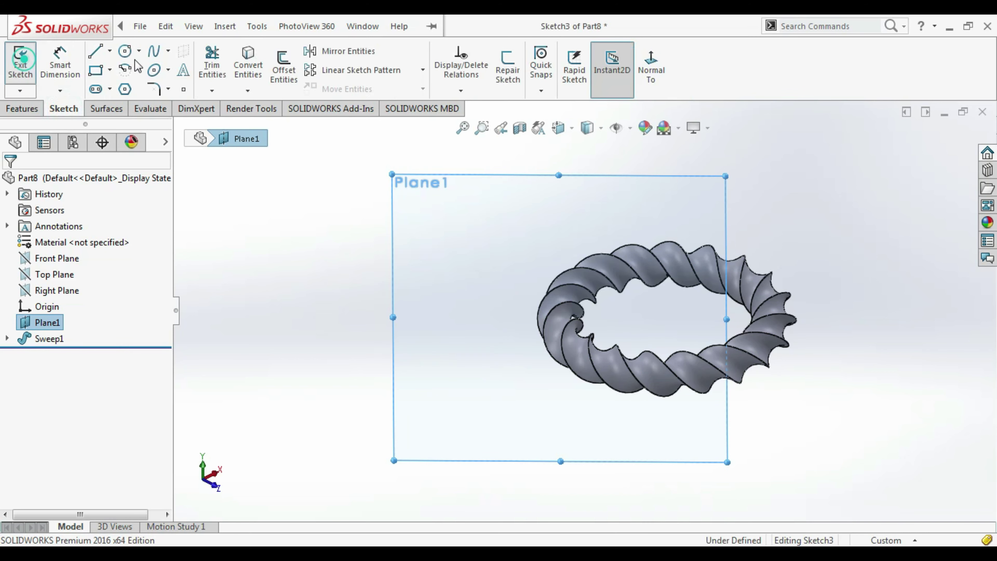
{"action": "left_click", "coordinate": [650, 82]}
{"action": "scroll", "coordinate": [534, 279], "scroll_direction": "down", "scroll_amount": 3}
{"action": "scroll", "coordinate": [561, 341], "scroll_direction": "down", "scroll_amount": 4}
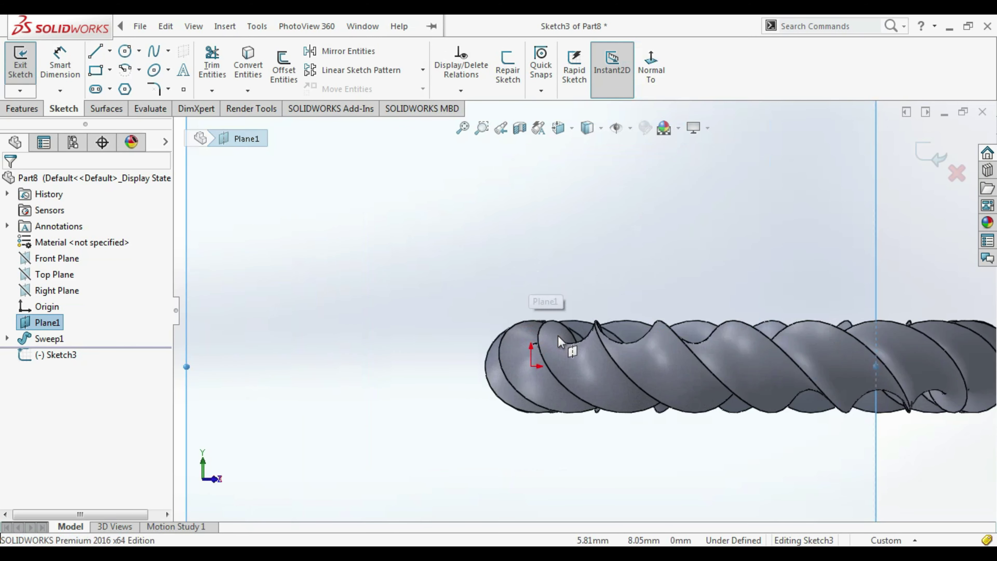
{"action": "scroll", "coordinate": [561, 342], "scroll_direction": "down", "scroll_amount": 1}
{"action": "left_click", "coordinate": [569, 362]}
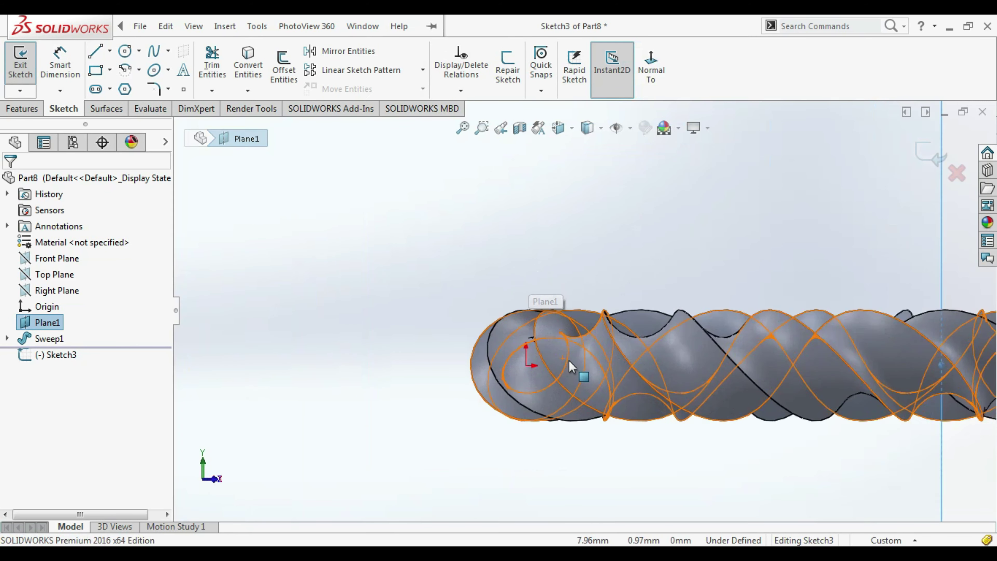
Draw a second three-sided polygon from the sketch origin around the sweep's end
{"action": "left_click", "coordinate": [126, 90]}
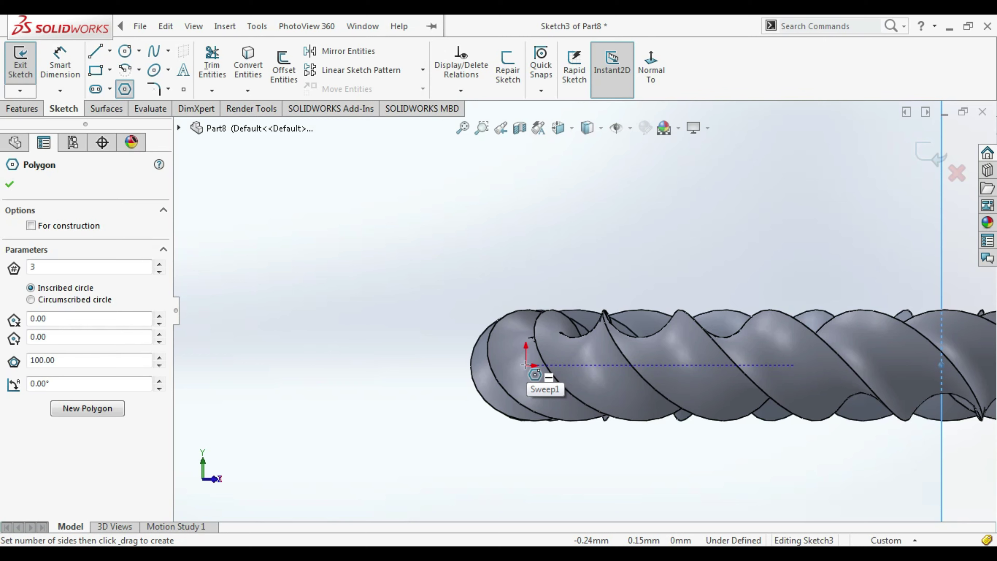
{"action": "left_click_drag", "start_coordinate": [526, 365], "coordinate": [478, 280]}
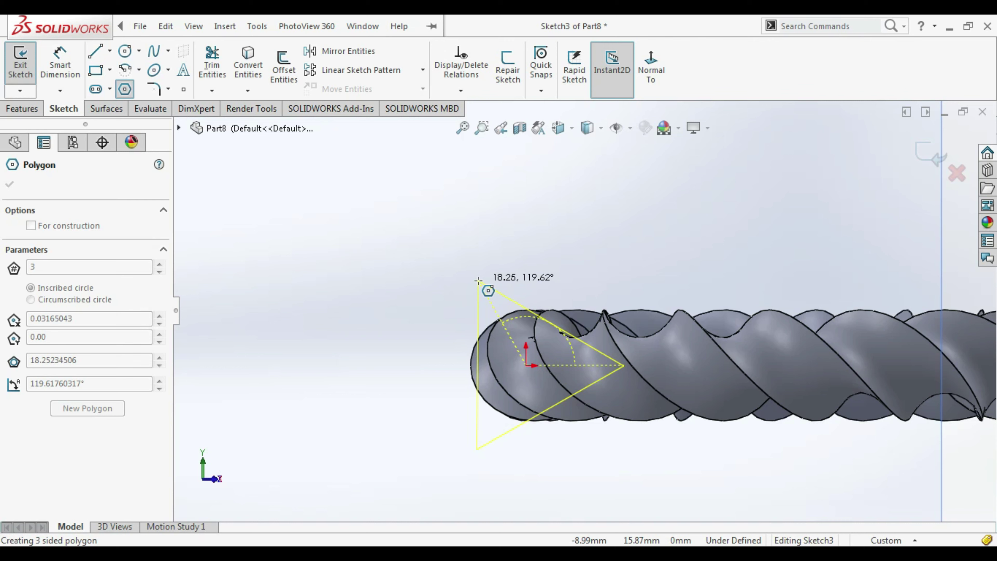
{"action": "left_click_drag", "start_coordinate": [477, 282], "coordinate": [477, 282]}
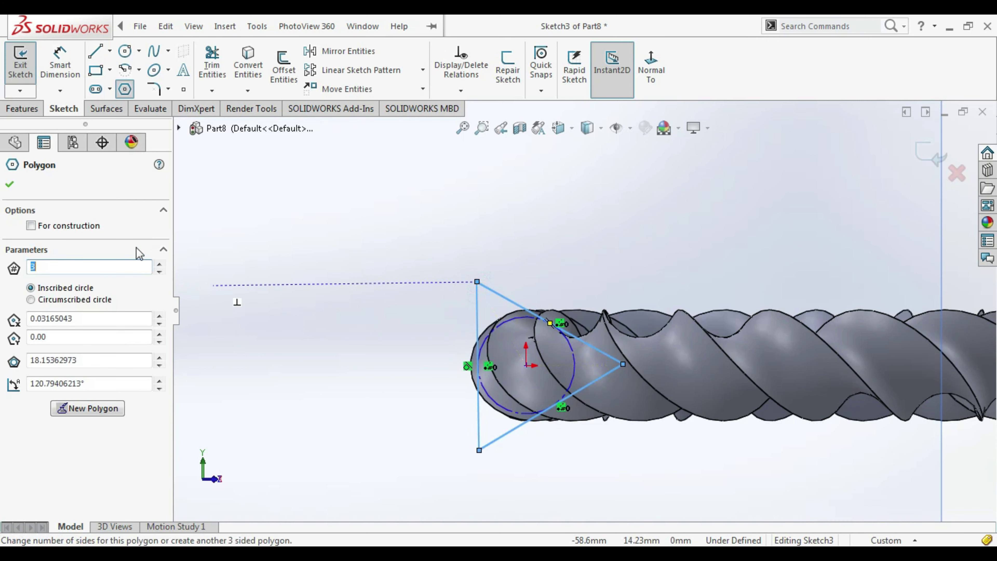
{"action": "left_click", "coordinate": [11, 187]}
{"action": "left_click", "coordinate": [60, 63]}
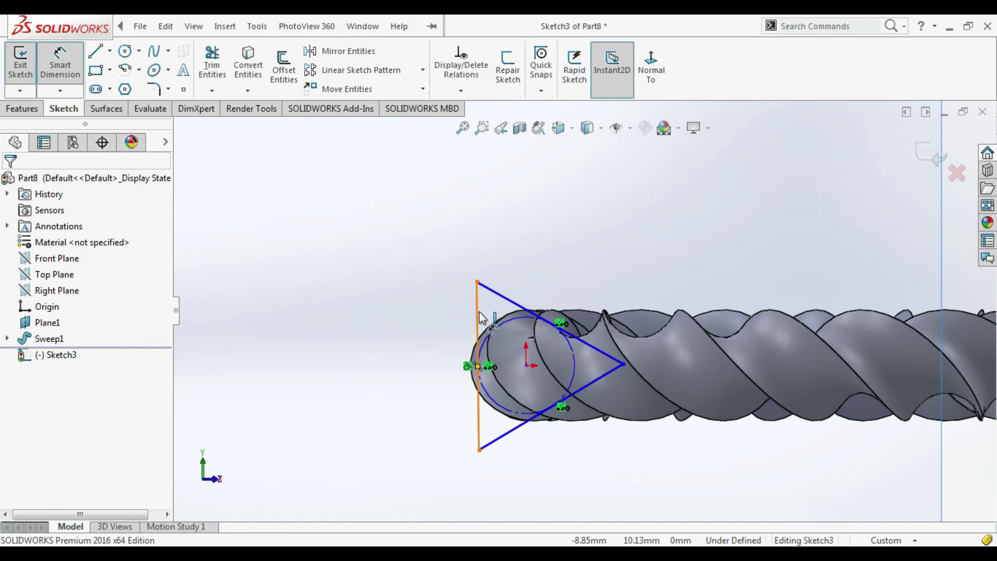
Dimension the second triangle's vertical side to 18 mm and centre it on the origin
{"action": "left_click", "coordinate": [479, 316]}
{"action": "left_click", "coordinate": [407, 333]}
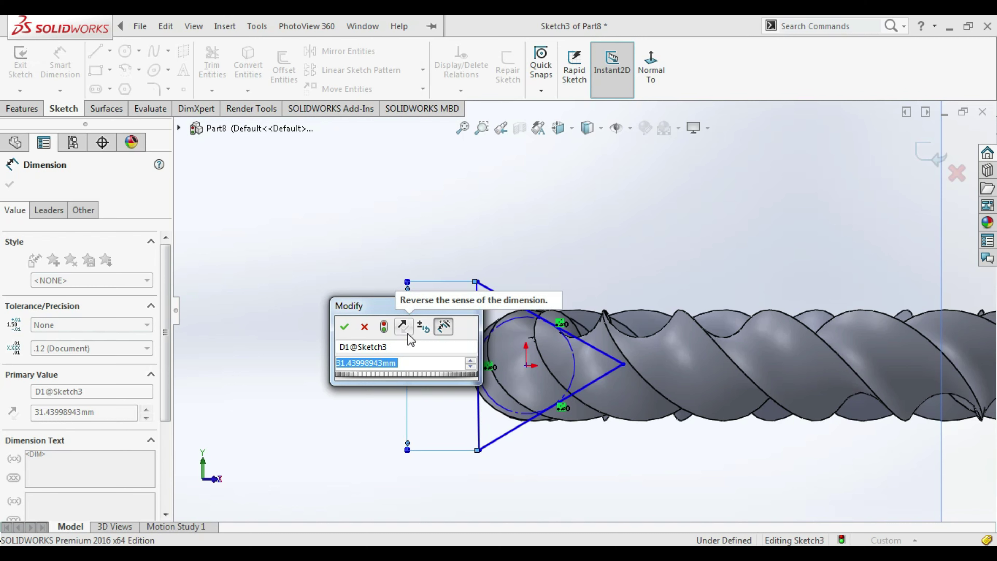
{"action": "type", "text": "18"}
{"action": "key", "text": "Return"}
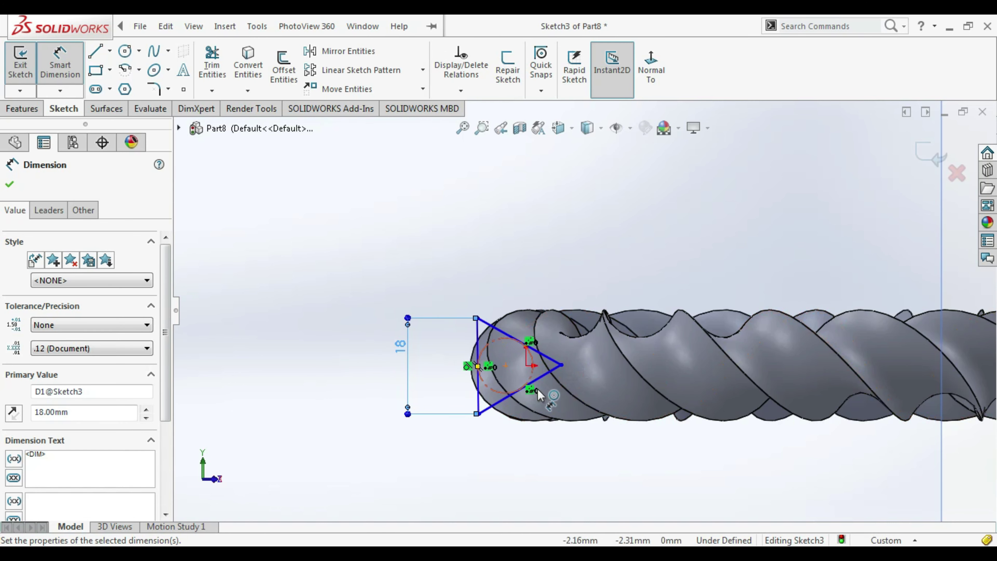
{"action": "key", "text": "Escape"}
{"action": "left_click", "coordinate": [506, 365]}
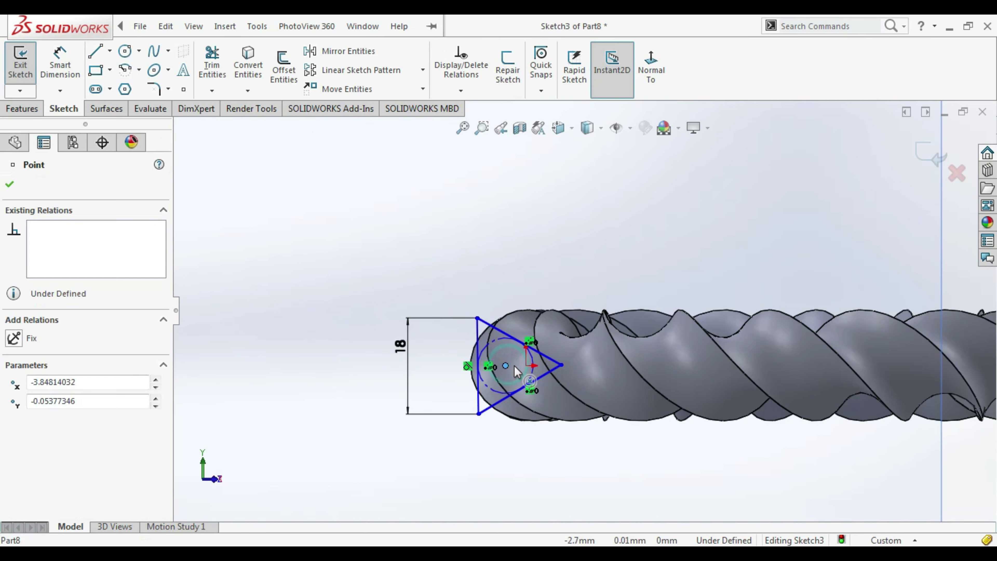
{"action": "left_click_drag", "start_coordinate": [524, 366], "coordinate": [525, 368]}
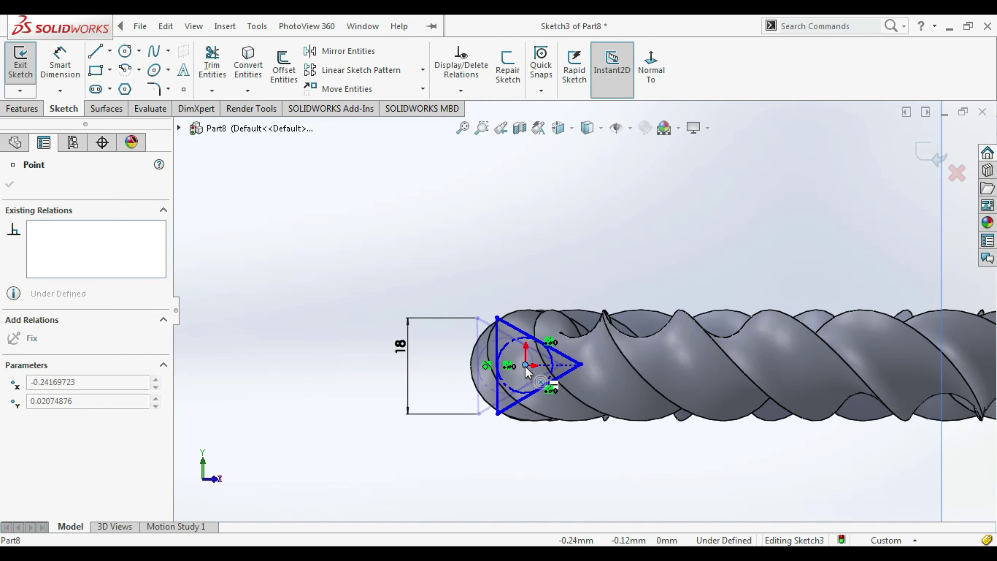
{"action": "left_click", "coordinate": [929, 152]}
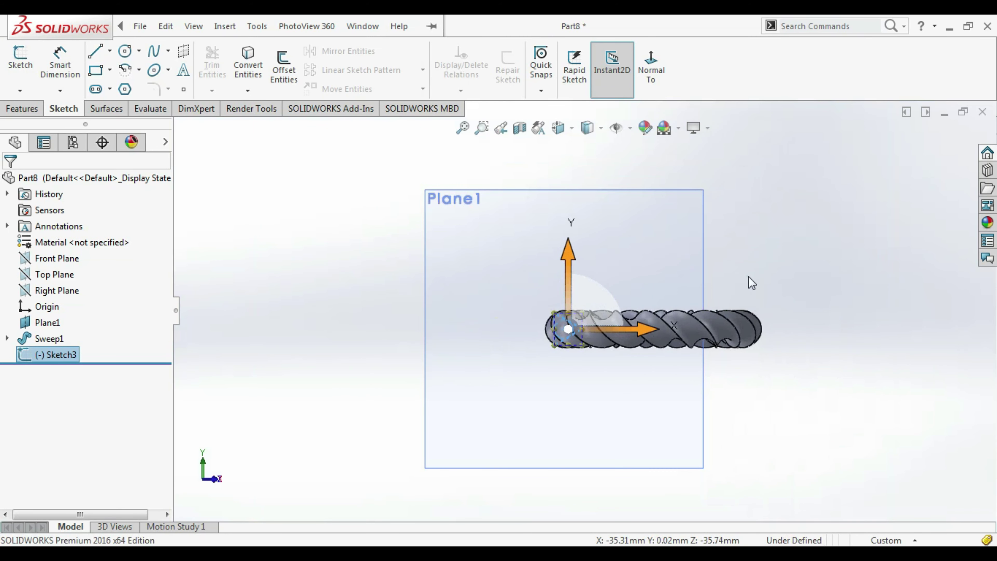
Hide Plane1 and orbit the ring to an oblique view
{"action": "right_click", "coordinate": [670, 203]}
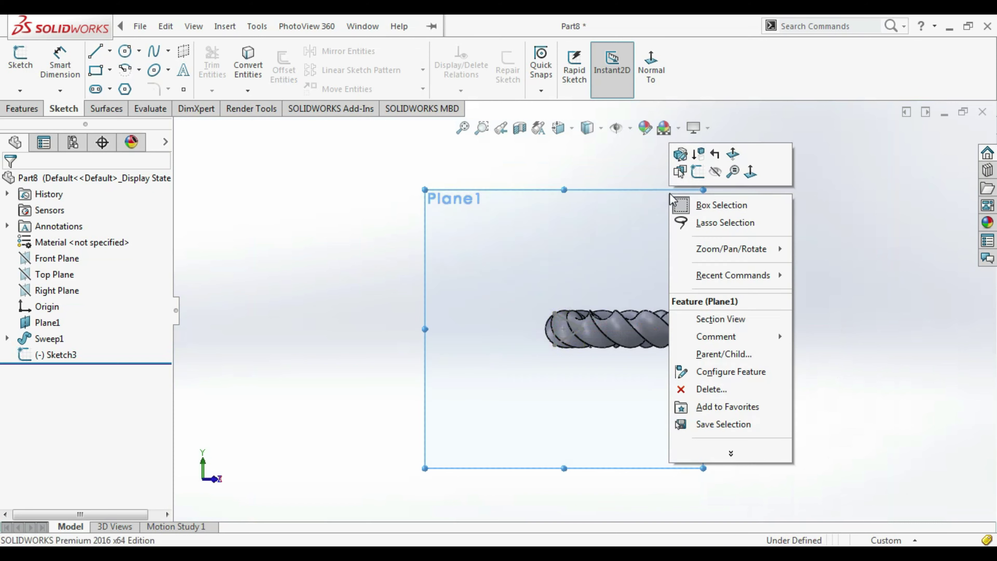
{"action": "left_click", "coordinate": [717, 173]}
{"action": "middle_click_drag", "start_coordinate": [596, 240], "coordinate": [596, 325]}
{"action": "scroll", "coordinate": [597, 326], "scroll_direction": "down", "scroll_amount": 3}
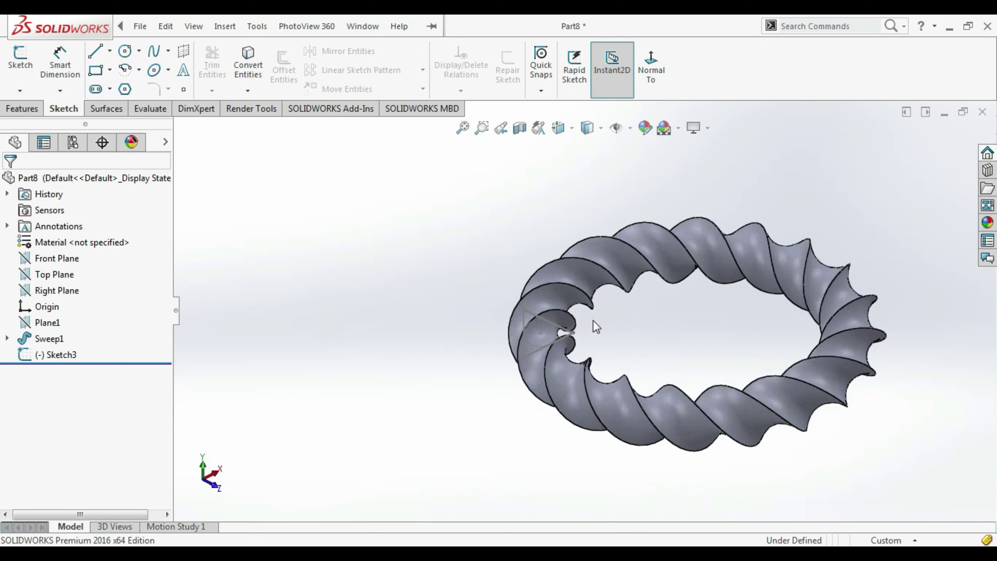
{"action": "left_click", "coordinate": [28, 111]}
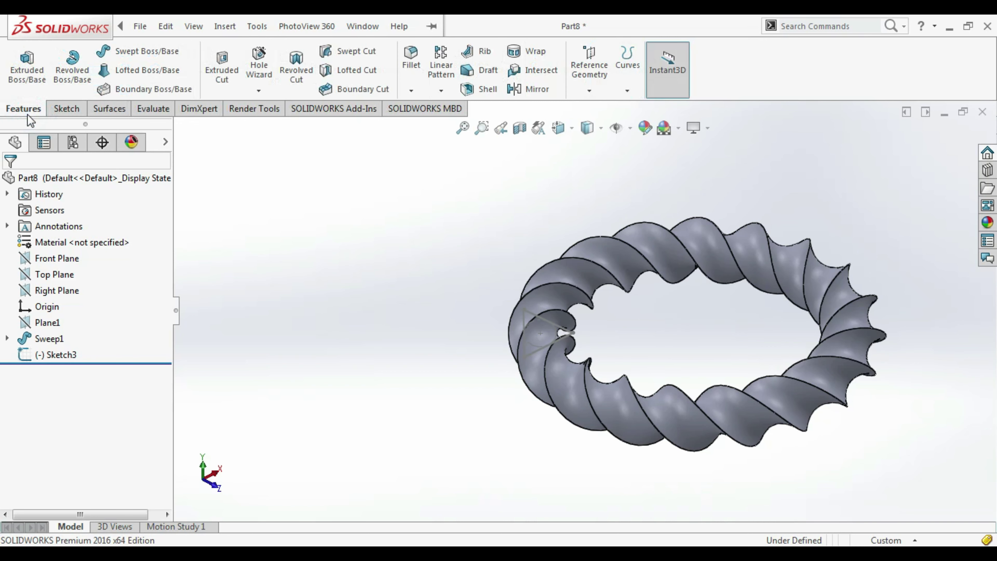
Start a second sweep with Sketch3 as profile and Sketch1, found under Sweep1, as path
{"action": "left_click", "coordinate": [156, 56]}
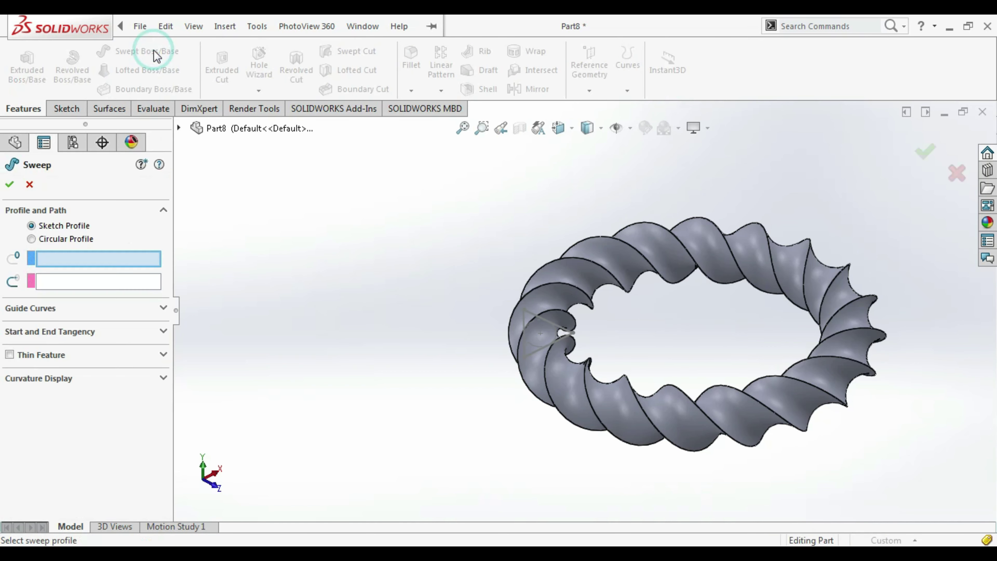
{"action": "left_click", "coordinate": [559, 331]}
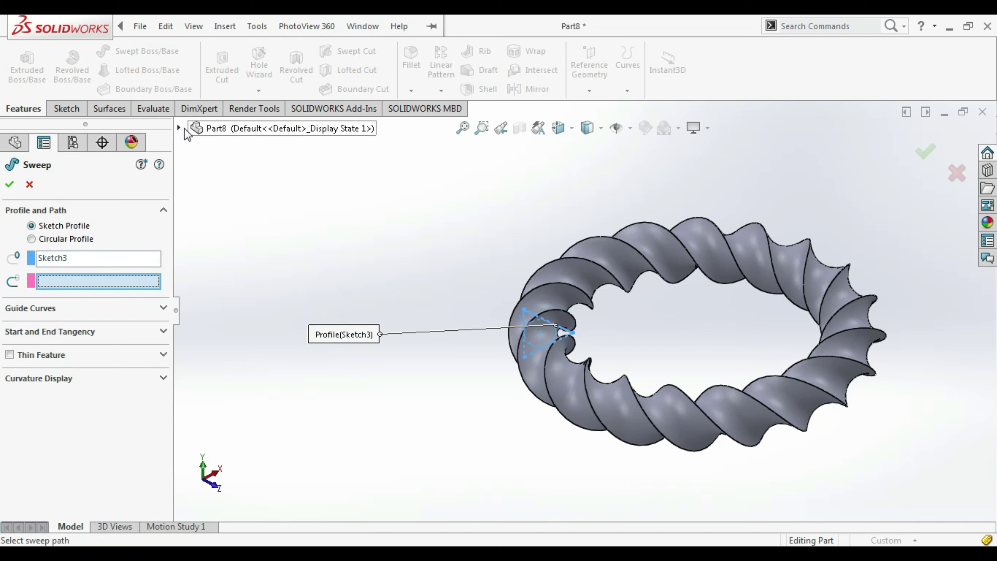
{"action": "left_click", "coordinate": [179, 128]}
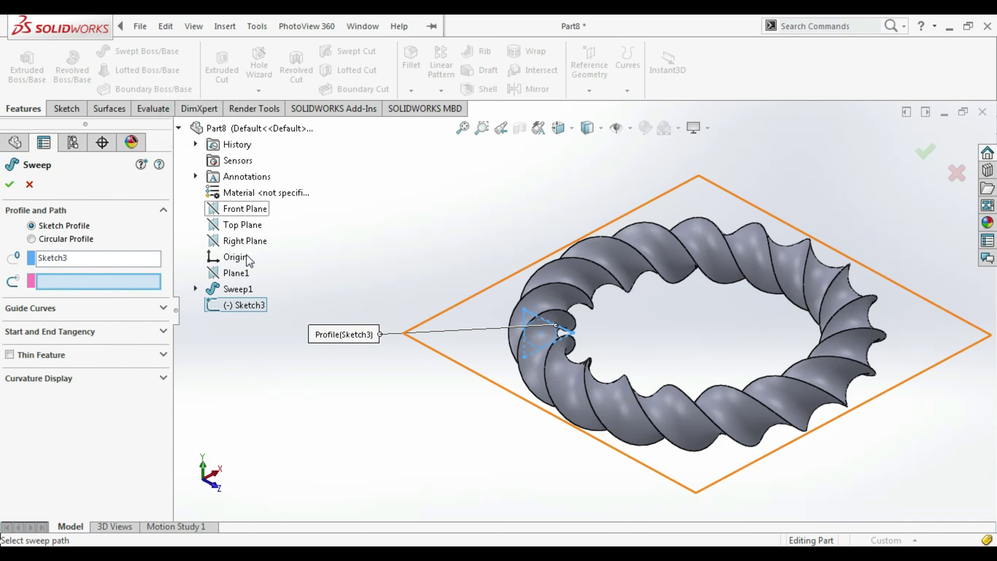
{"action": "left_click", "coordinate": [195, 289]}
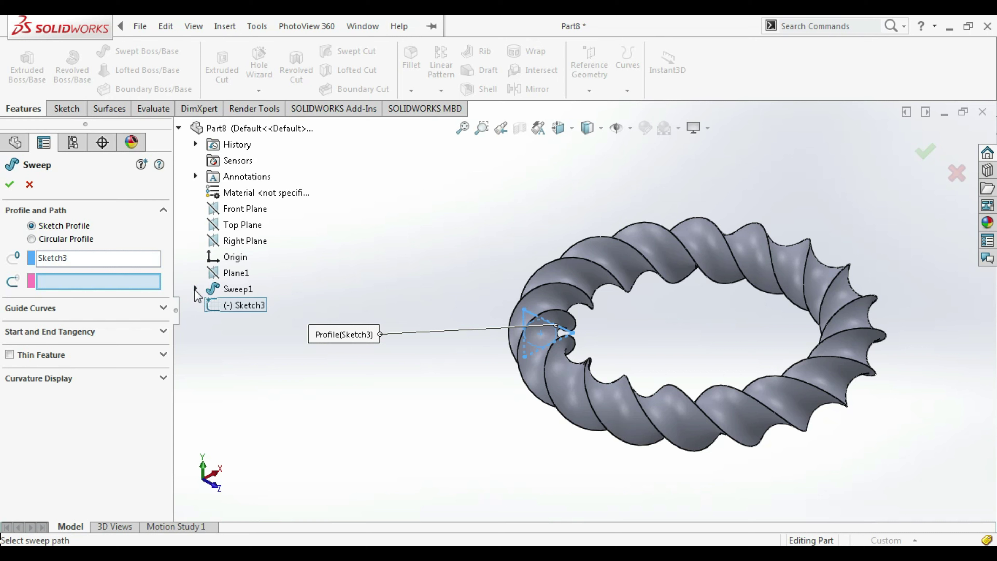
{"action": "left_click", "coordinate": [195, 290]}
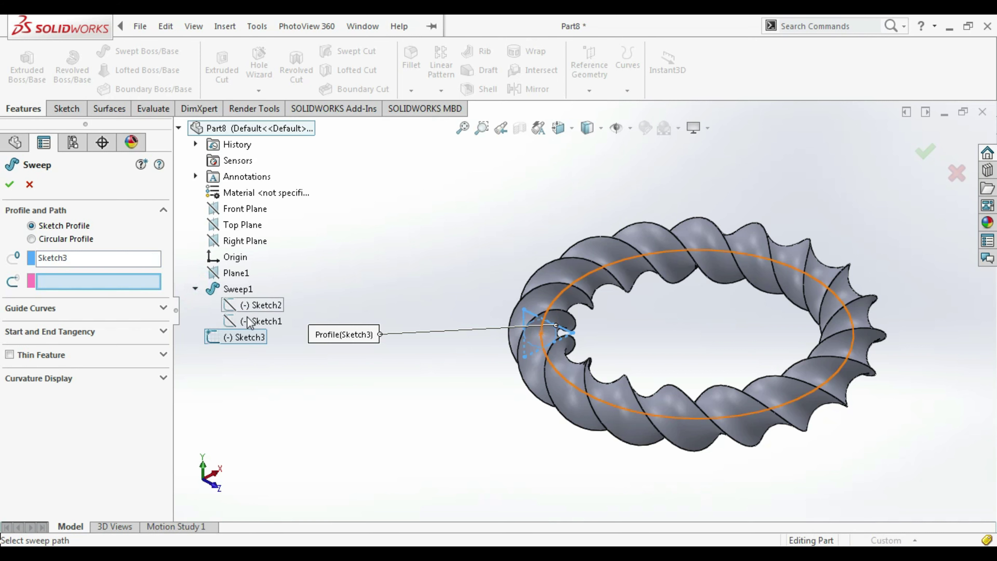
{"action": "left_click", "coordinate": [251, 322]}
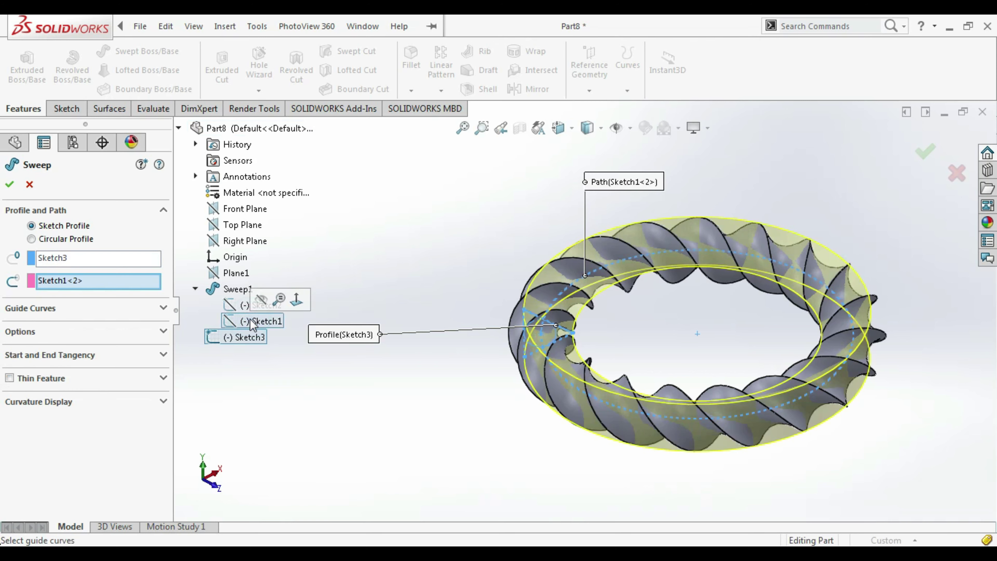
{"action": "left_click", "coordinate": [164, 332]}
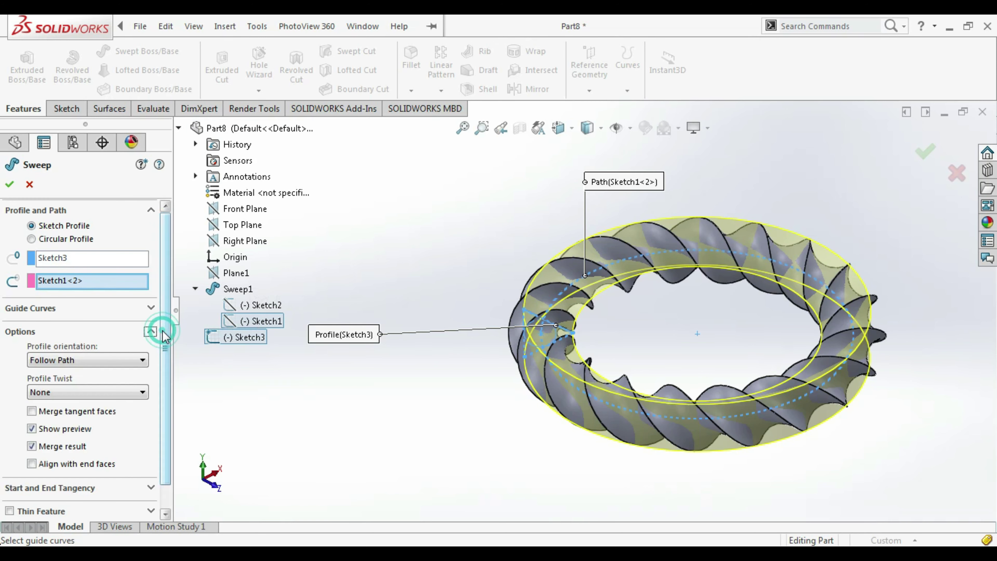
Give the second sweep a reversed 6-revolution twist and accept it as Sweep2
{"action": "left_click", "coordinate": [108, 392]}
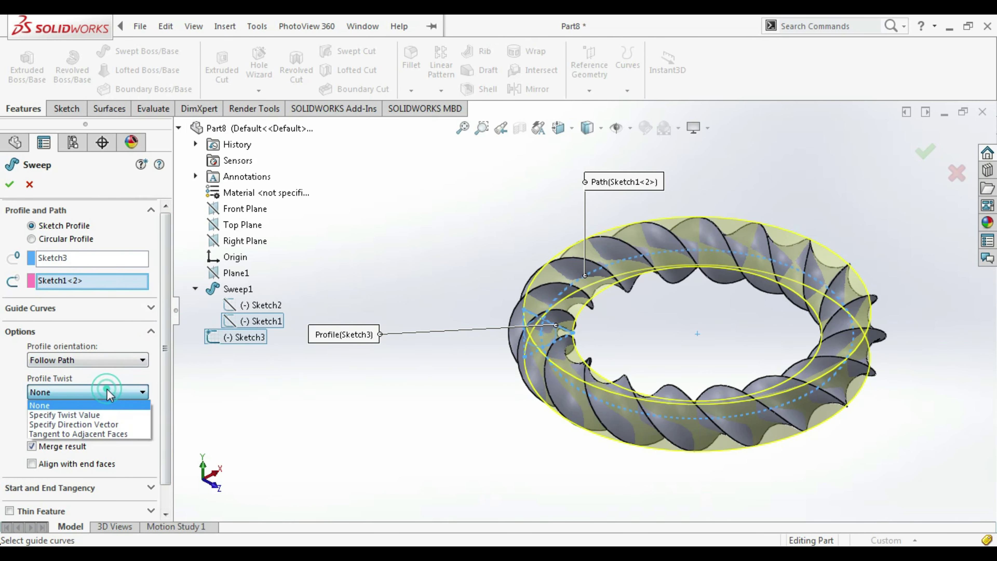
{"action": "left_click", "coordinate": [109, 415]}
{"action": "left_click", "coordinate": [125, 402]}
{"action": "left_click", "coordinate": [89, 433]}
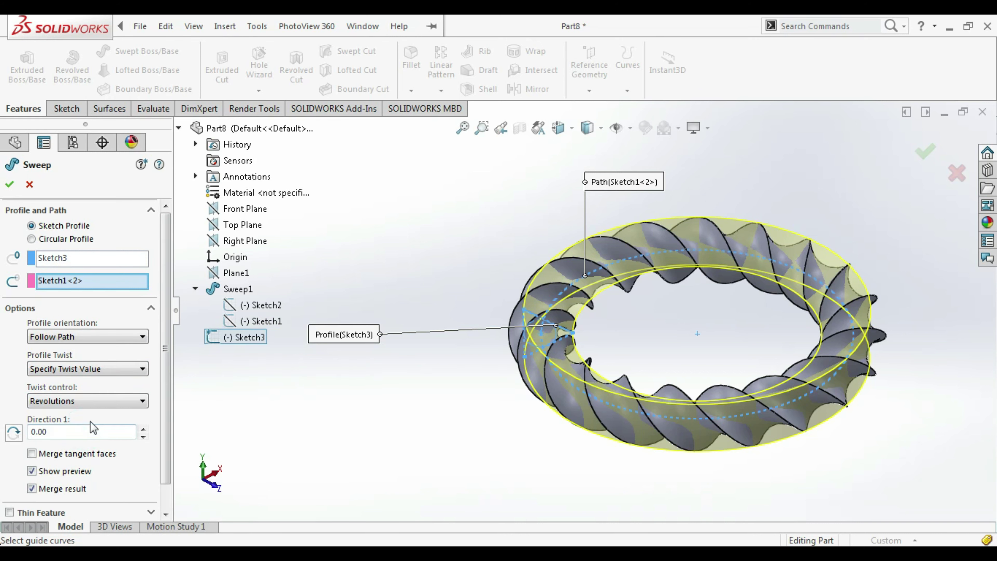
{"action": "left_click_drag", "start_coordinate": [35, 434], "coordinate": [3, 439]}
{"action": "type", "text": "6"}
{"action": "key", "text": "Return"}
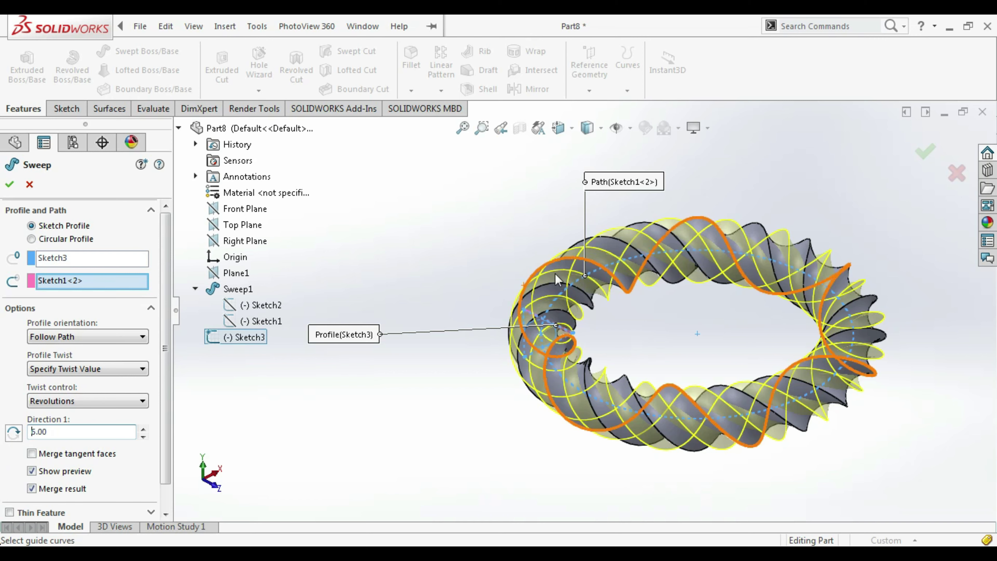
{"action": "left_click", "coordinate": [12, 434]}
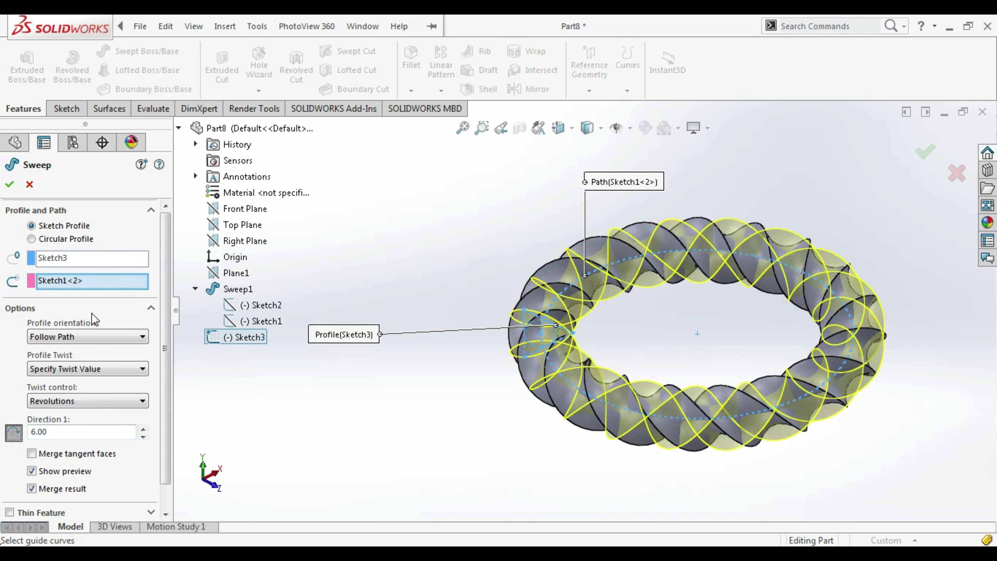
{"action": "left_click", "coordinate": [9, 184]}
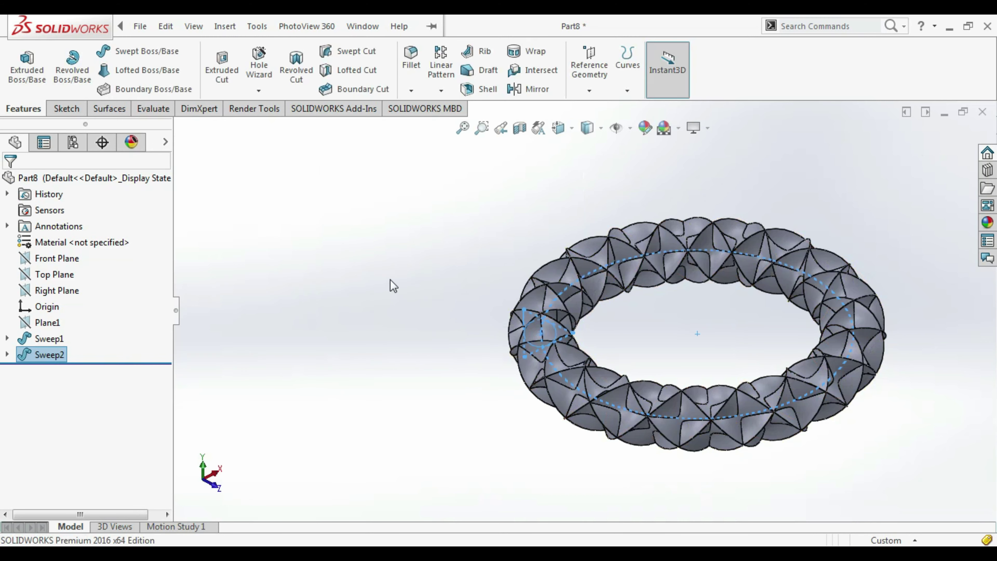
{"action": "mouse_move", "coordinate": [392, 324]}
{"action": "middle_mouse_down"}
{"action": "mouse_move", "coordinate": [410, 325]}
{"action": "mouse_move", "coordinate": [411, 300]}
{"action": "mouse_move", "coordinate": [731, 326]}
{"action": "mouse_move", "coordinate": [583, 500]}
{"action": "mouse_move", "coordinate": [667, 430]}
{"action": "mouse_move", "coordinate": [494, 386]}
{"action": "mouse_move", "coordinate": [443, 345]}
{"action": "mouse_move", "coordinate": [360, 371]}
{"action": "mouse_move", "coordinate": [296, 438]}
{"action": "mouse_move", "coordinate": [317, 530]}
{"action": "mouse_move", "coordinate": [470, 476]}
{"action": "mouse_move", "coordinate": [541, 334]}
{"action": "mouse_move", "coordinate": [589, 270]}
{"action": "mouse_move", "coordinate": [639, 318]}
{"action": "mouse_move", "coordinate": [534, 403]}
{"action": "mouse_move", "coordinate": [512, 405]}
{"action": "mouse_move", "coordinate": [522, 396]}
{"action": "middle_mouse_up"}
{"action": "left_click", "coordinate": [410, 325]}
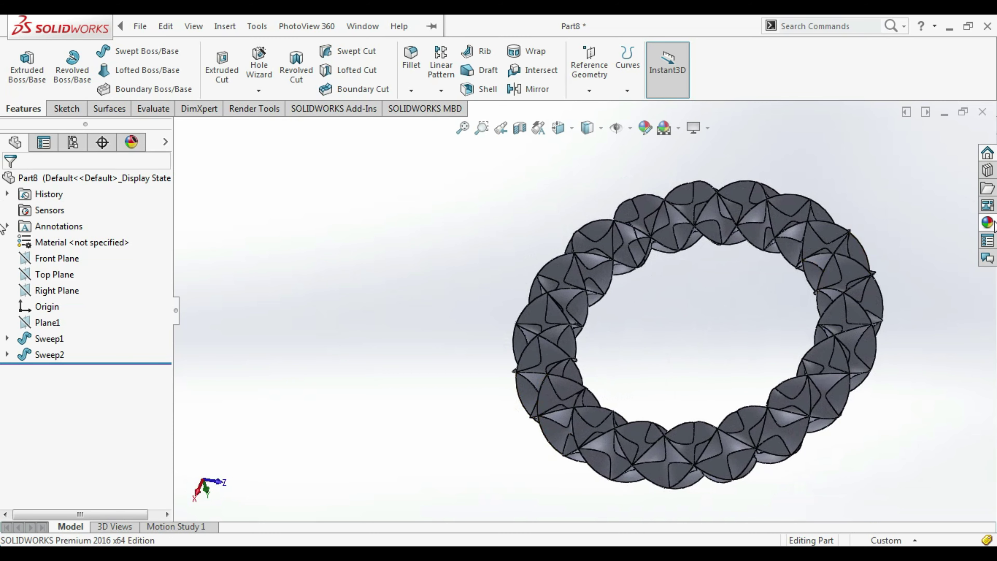
Apply the Metal > Gold polished gold appearance to the ring and orbit to inspect it
{"action": "left_click", "coordinate": [987, 222]}
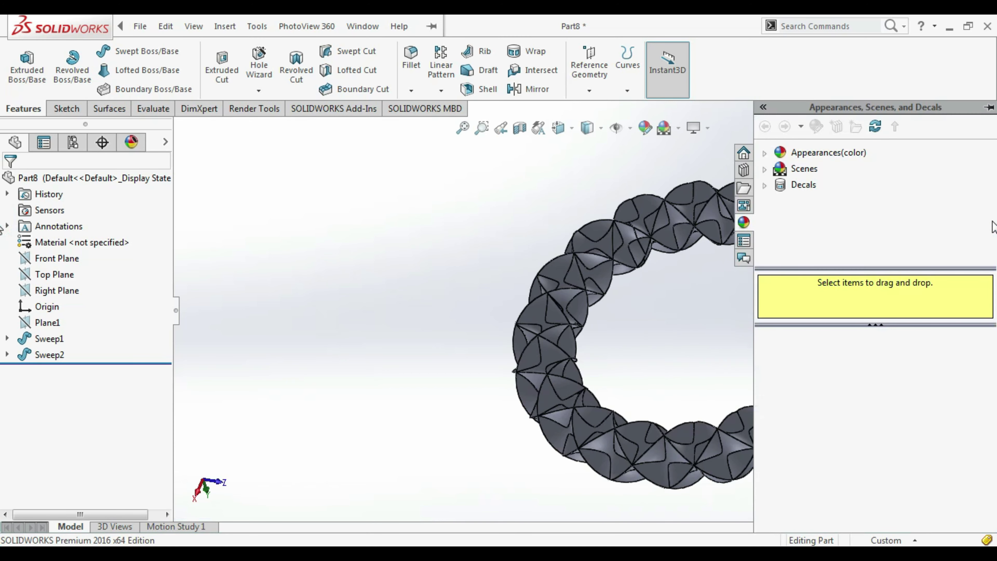
{"action": "scroll", "coordinate": [660, 322], "scroll_direction": "up", "scroll_amount": 5}
{"action": "scroll", "coordinate": [666, 312], "scroll_direction": "down", "scroll_amount": 6}
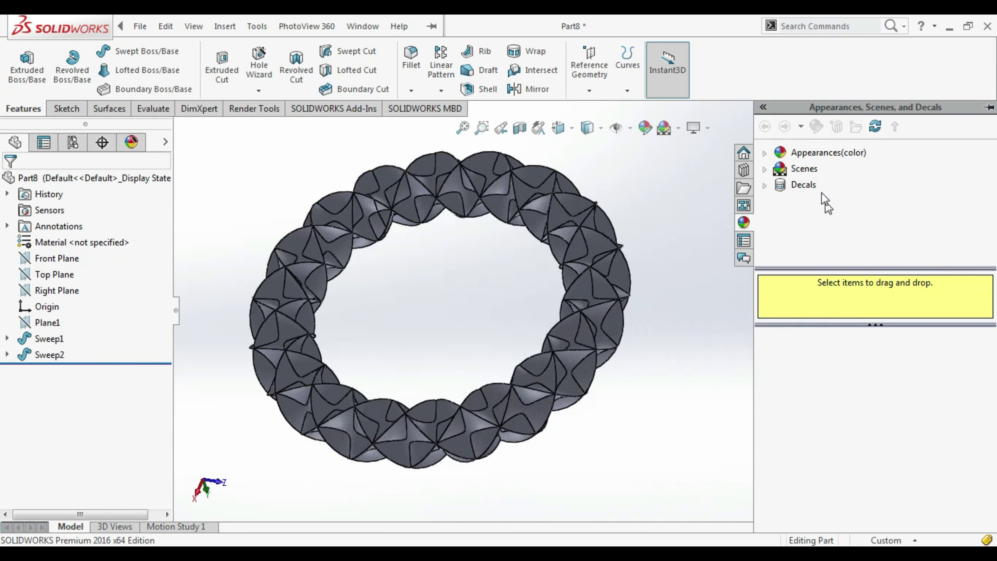
{"action": "left_click", "coordinate": [785, 153]}
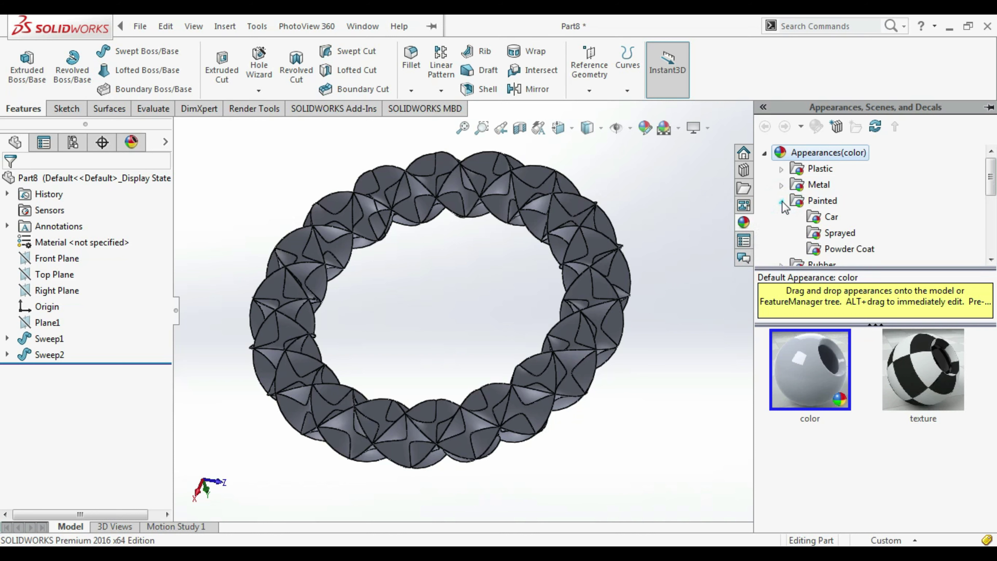
{"action": "left_click", "coordinate": [781, 184]}
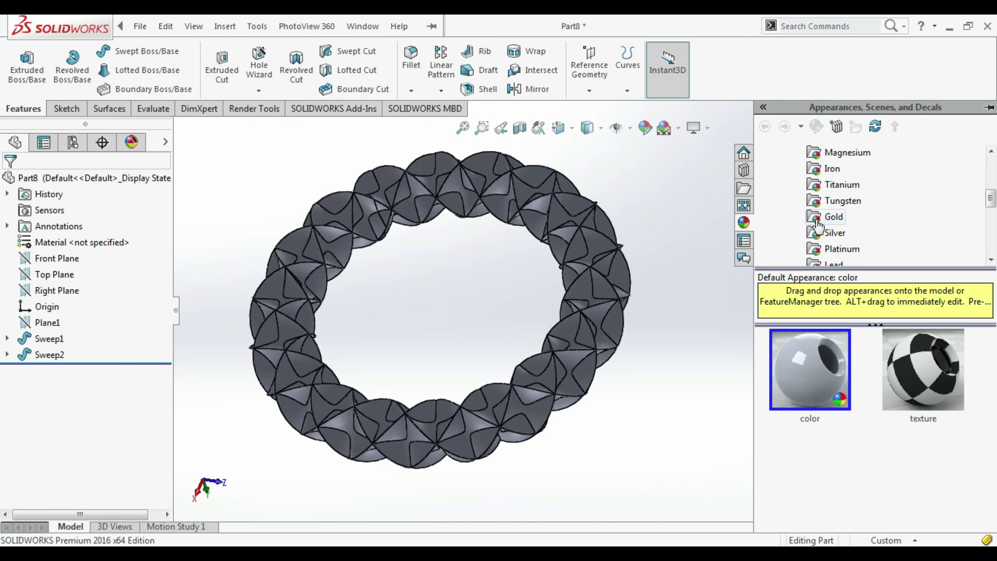
{"action": "left_click", "coordinate": [818, 225]}
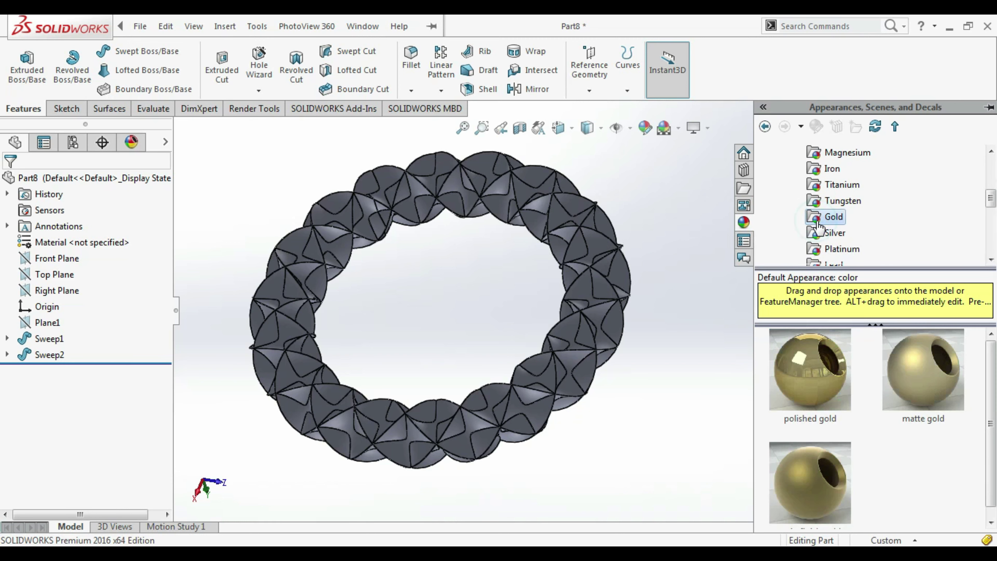
{"action": "double_click", "coordinate": [821, 371]}
{"action": "mouse_move", "coordinate": [709, 368]}
{"action": "middle_mouse_down"}
{"action": "mouse_move", "coordinate": [630, 253]}
{"action": "mouse_move", "coordinate": [556, 232]}
{"action": "mouse_move", "coordinate": [525, 192]}
{"action": "mouse_move", "coordinate": [505, 312]}
{"action": "mouse_move", "coordinate": [563, 452]}
{"action": "mouse_move", "coordinate": [565, 494]}
{"action": "mouse_move", "coordinate": [505, 508]}
{"action": "mouse_move", "coordinate": [463, 480]}
{"action": "mouse_move", "coordinate": [393, 338]}
{"action": "mouse_move", "coordinate": [318, 387]}
{"action": "mouse_move", "coordinate": [522, 375]}
{"action": "mouse_move", "coordinate": [690, 432]}
{"action": "mouse_move", "coordinate": [752, 423]}
{"action": "mouse_move", "coordinate": [737, 392]}
{"action": "middle_mouse_up"}
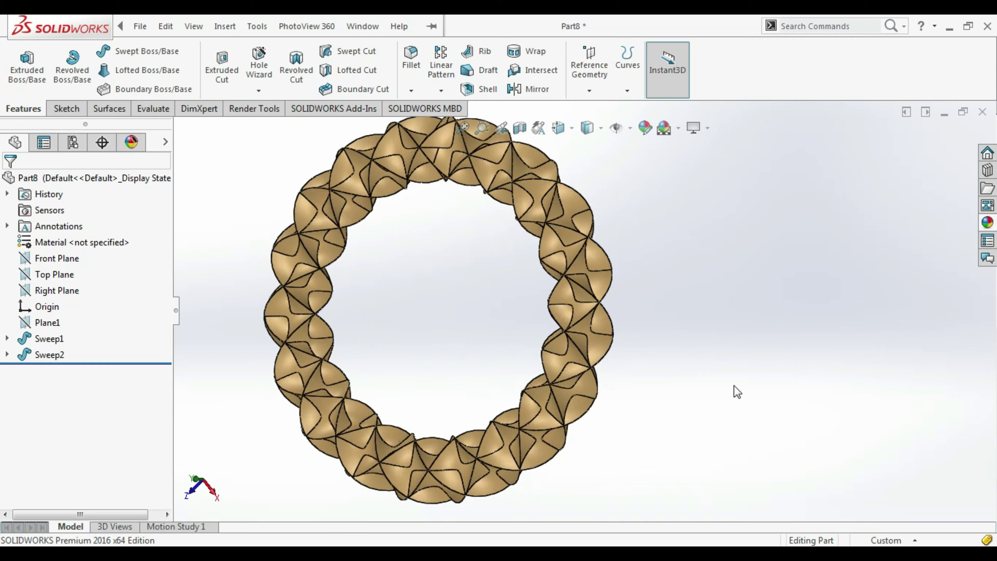